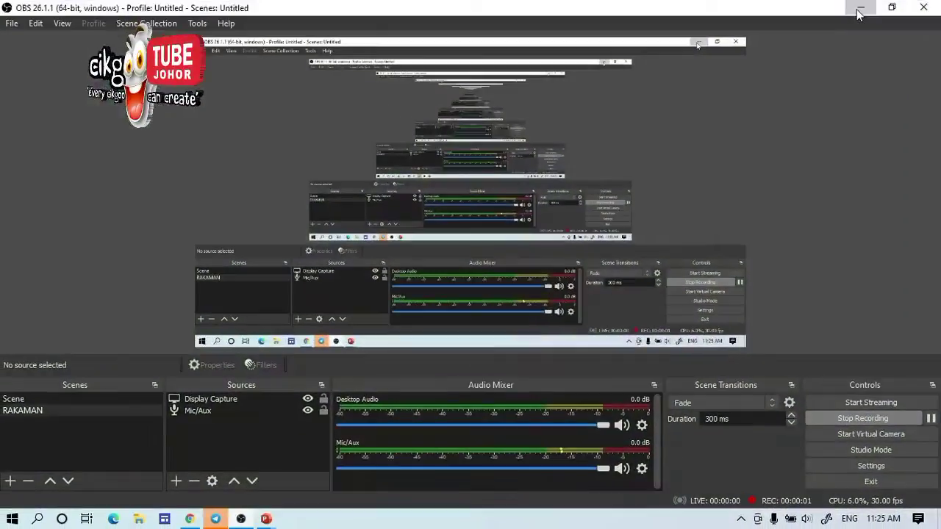
Step: Bring the two-slide 'BAB 1 : UBAHAN BAHAGIAN 11' presentation in front of the screen recorder
left_click(859, 13)
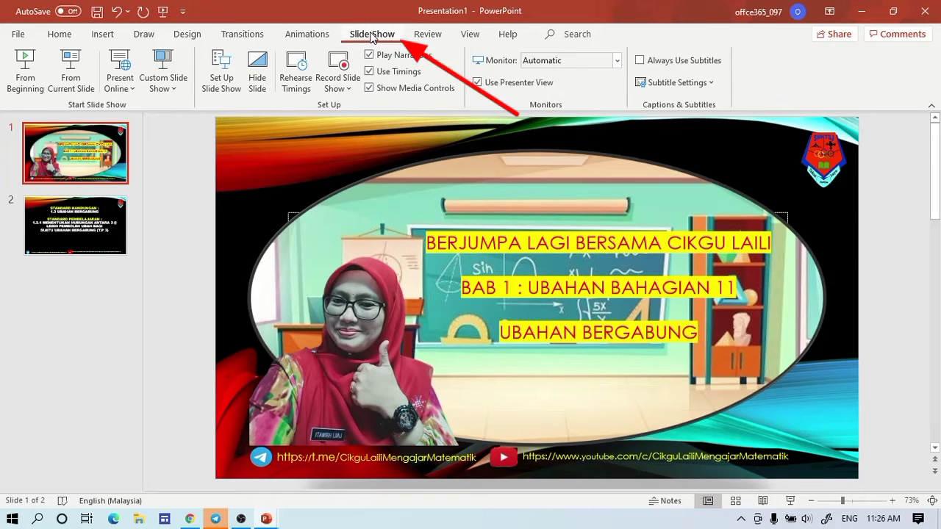
Step: Start a slide show recording from the current slide, slide 1
left_click(341, 89)
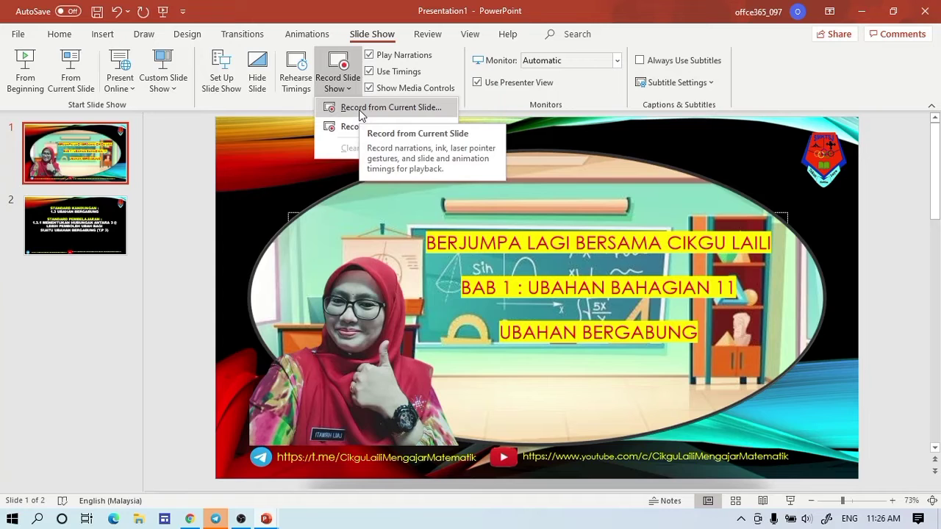
left_click(355, 128)
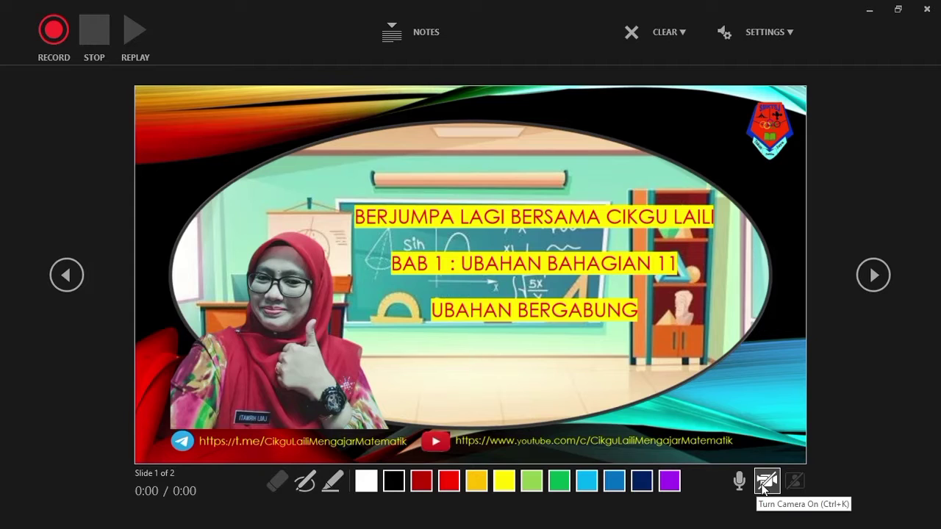
Step: Switch the webcam on and start recording narration over slide 1
left_click(770, 485)
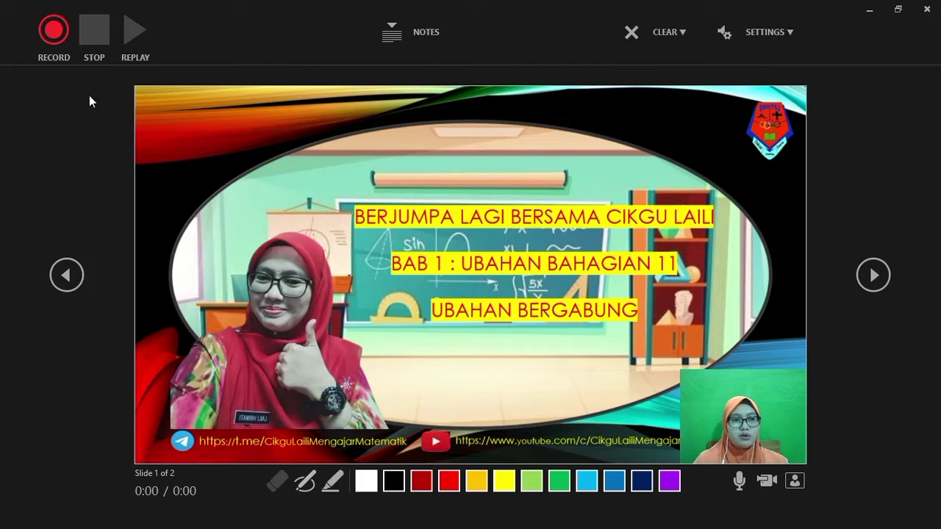
left_click(49, 32)
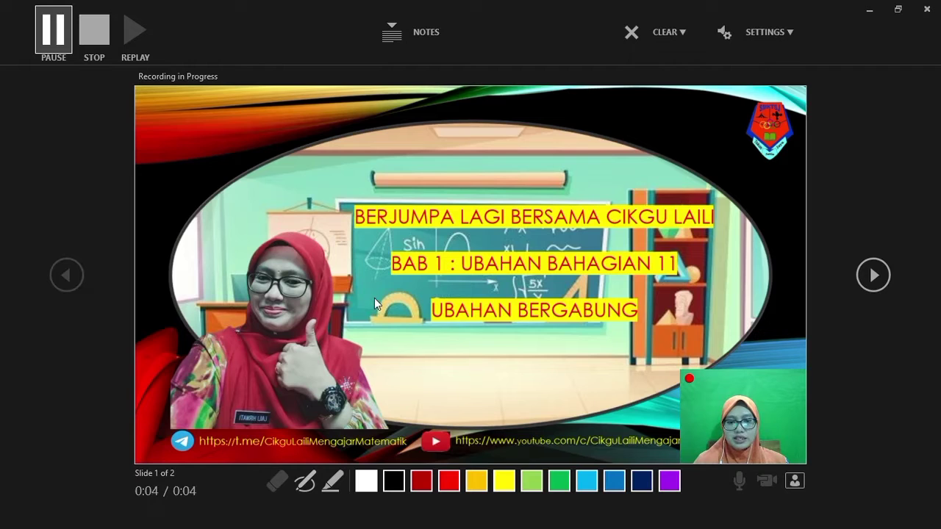
Step: Switch the slide show pointer to the laser pointer
right_click(312, 483)
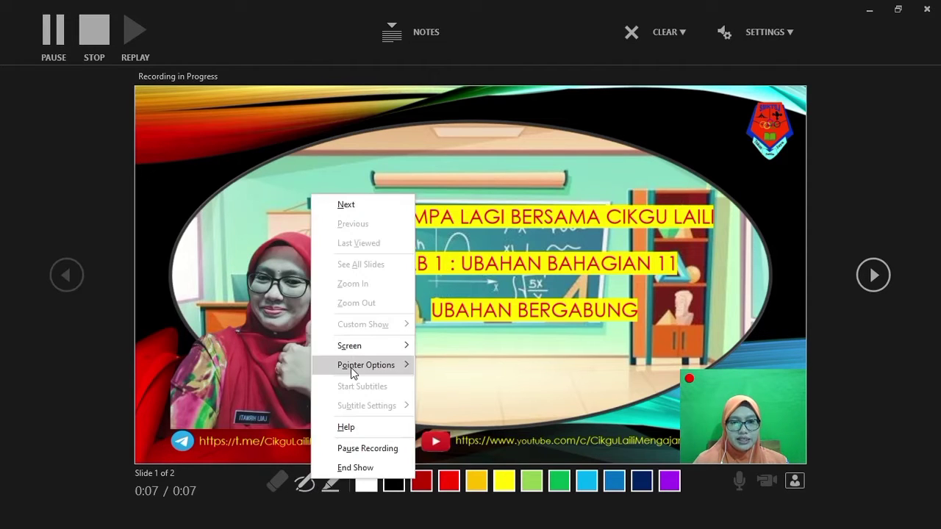
mouse_move(351, 370)
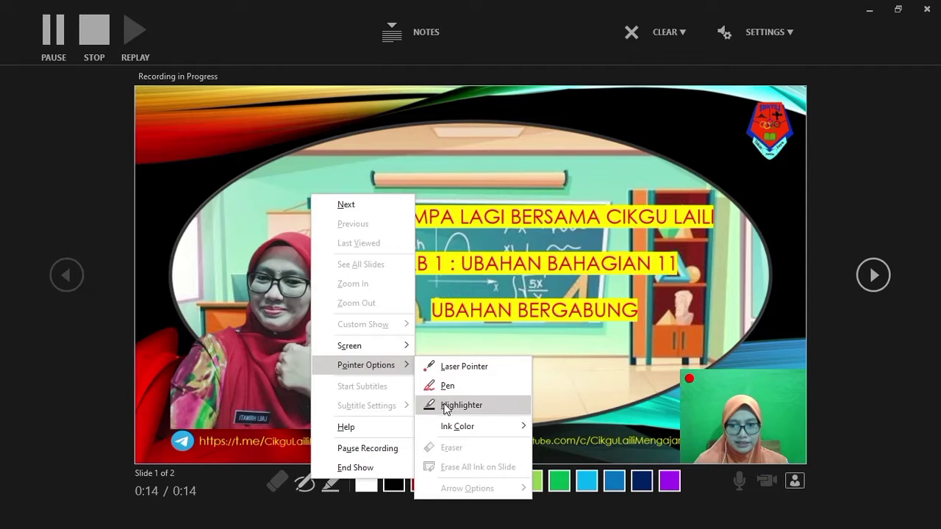
left_click(450, 367)
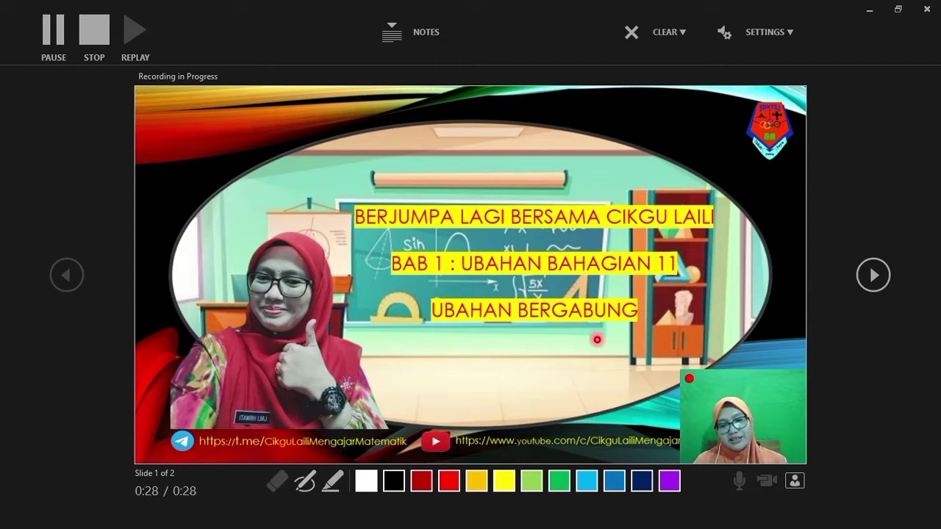
Step: Change the pointer to the pen and advance the narration to slide 2
left_click(314, 491)
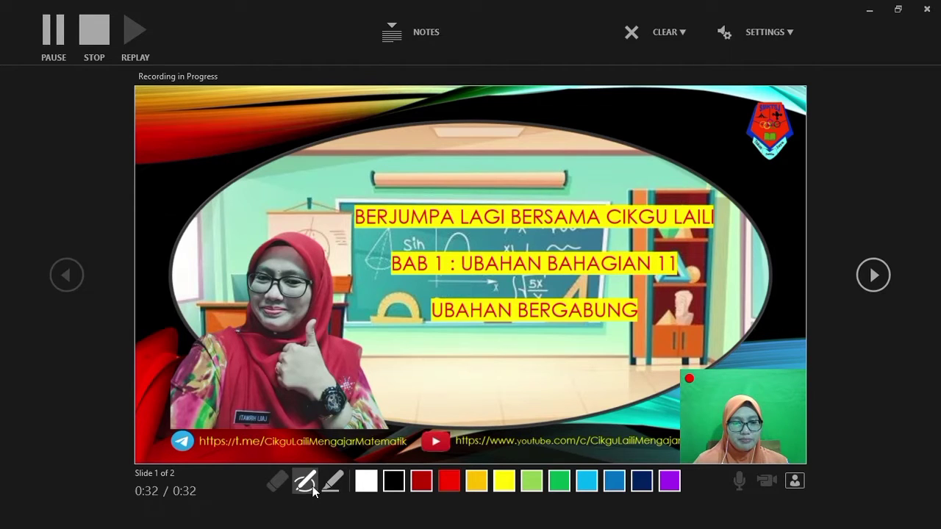
right_click(314, 489)
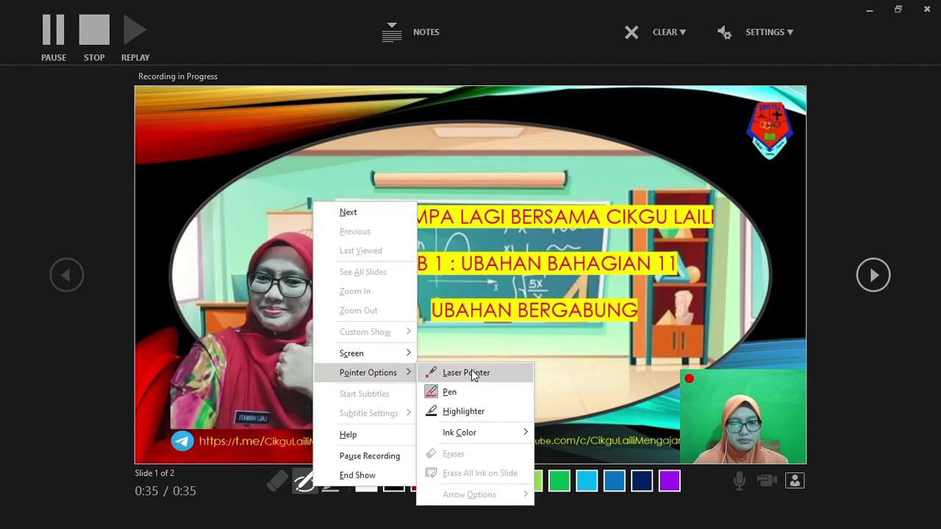
left_click(469, 395)
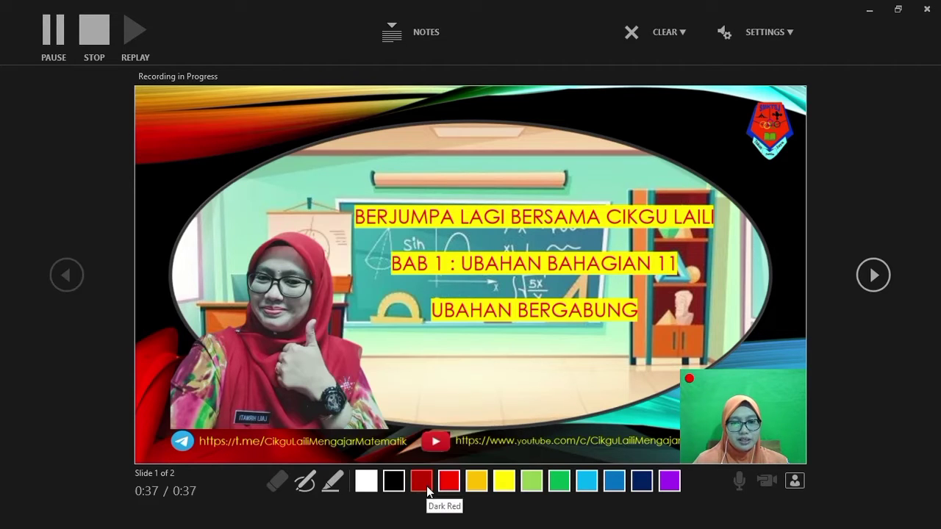
key("Right")
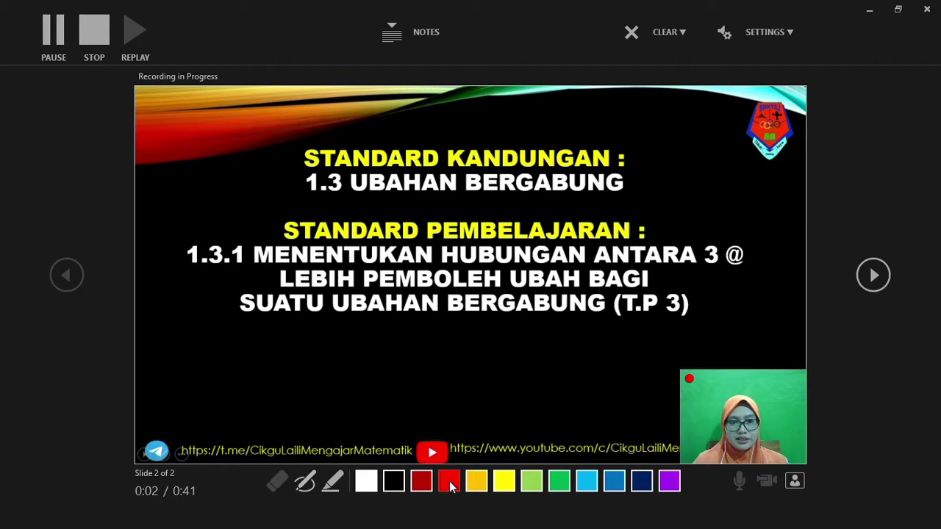
Step: Underline '1.3 UBAHAN BERGABUNG' and 'SUATU UBAHAN BERGABUNG (T.P 3)' in red ink, then stop recording
left_click(451, 484)
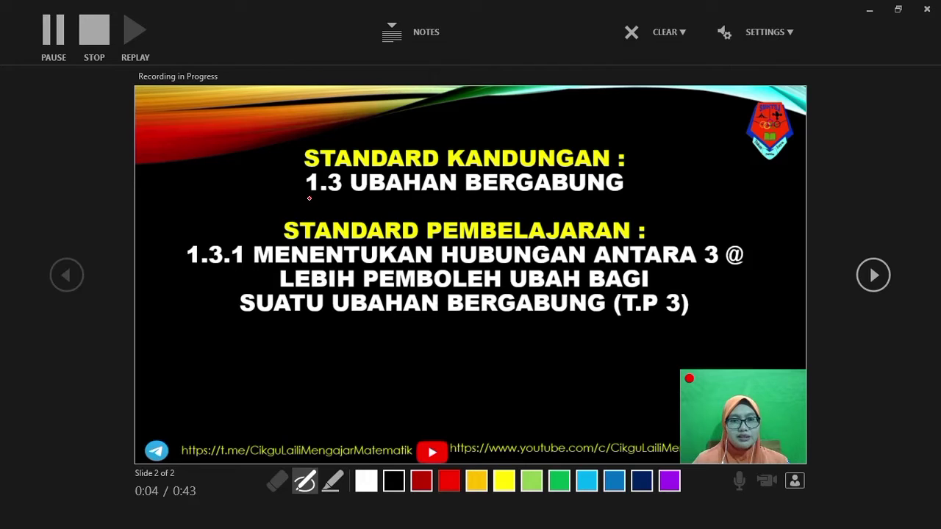
left_click_drag(309, 198, 602, 210)
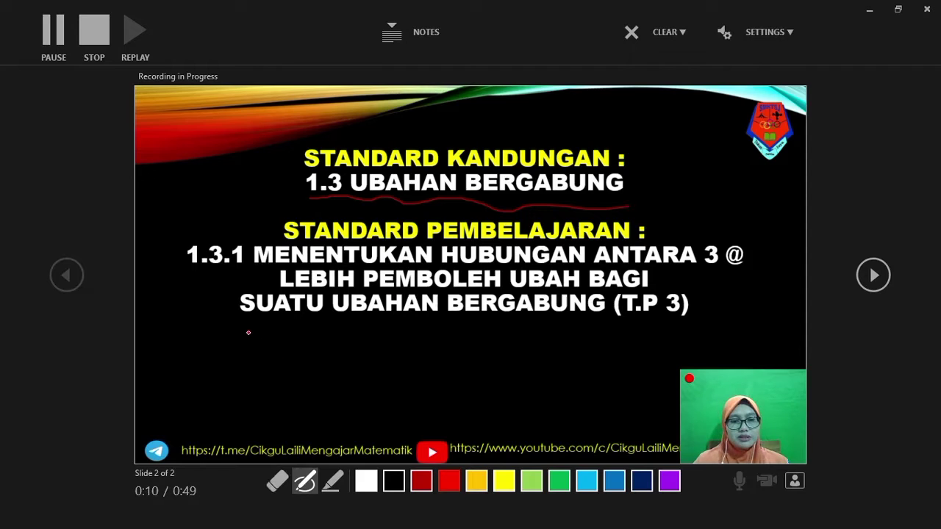
mouse_move(248, 329)
left_mouse_down()
mouse_move(619, 335)
mouse_move(672, 322)
left_mouse_up()
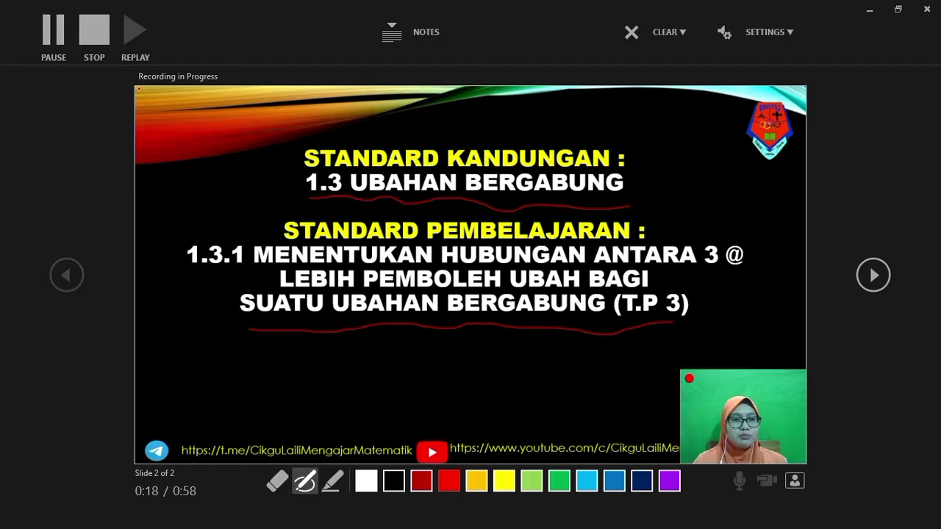
left_click(83, 39)
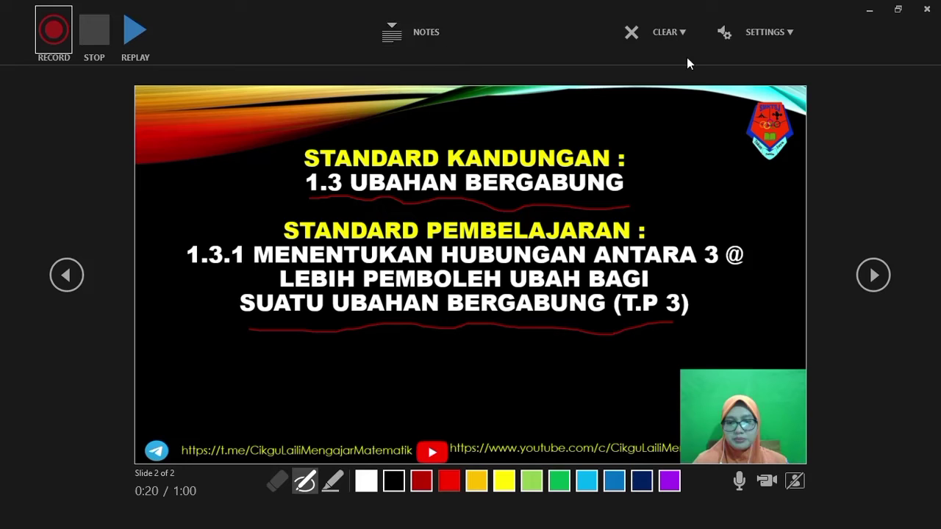
Step: Close the recording window and play back slide 1's recorded webcam clip
left_click(927, 9)
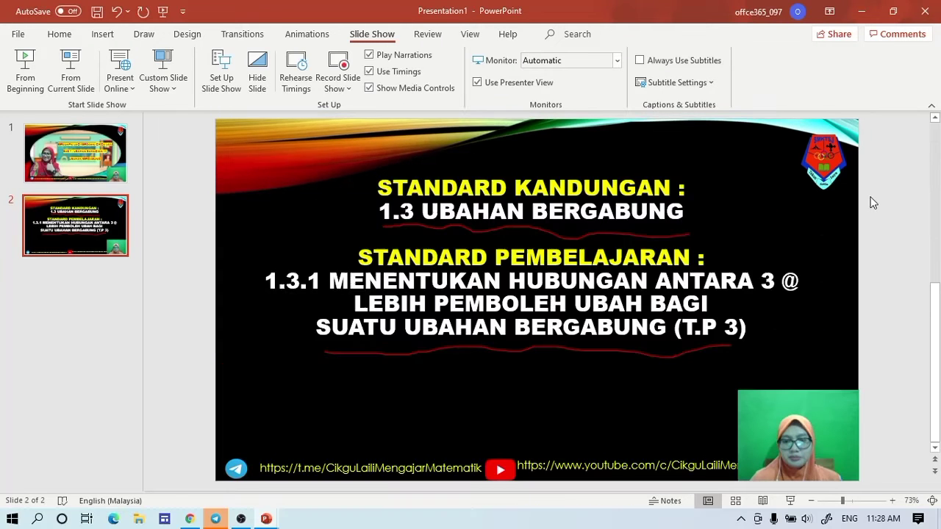
left_click(97, 174)
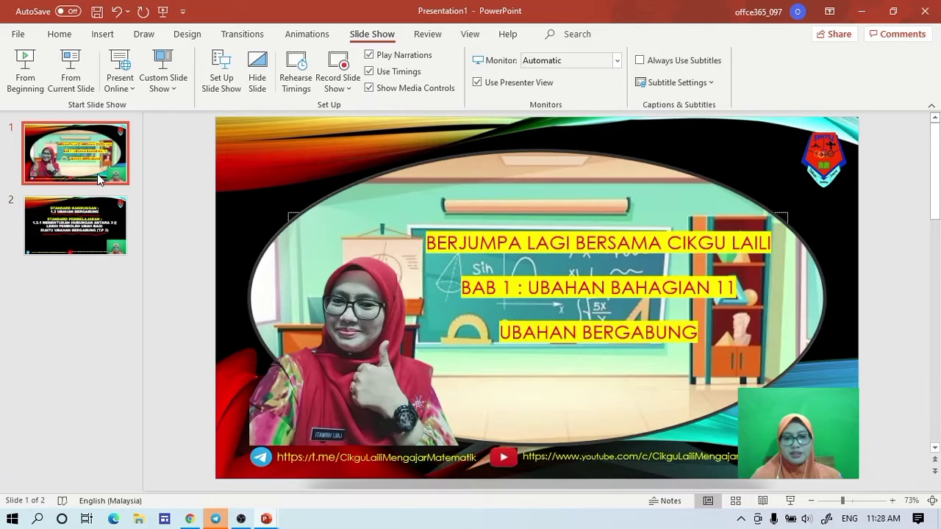
left_click(767, 409)
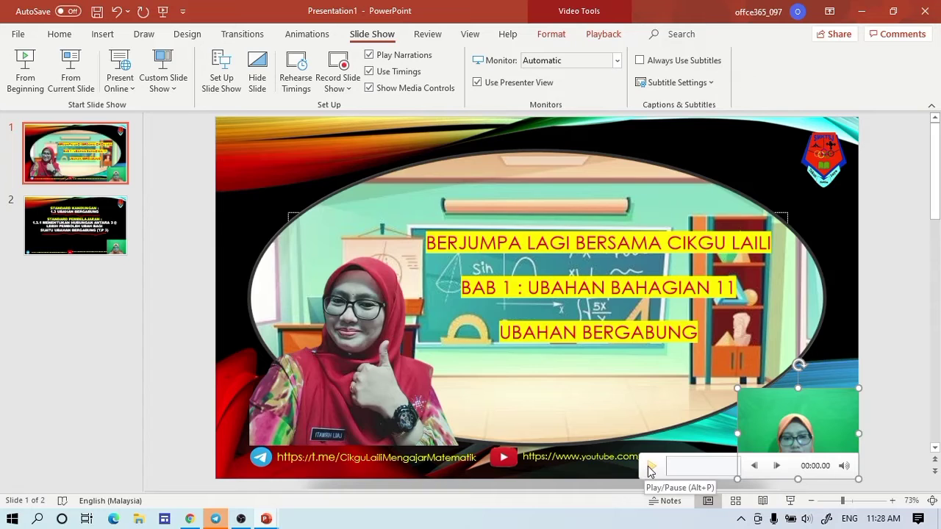
left_click(650, 469)
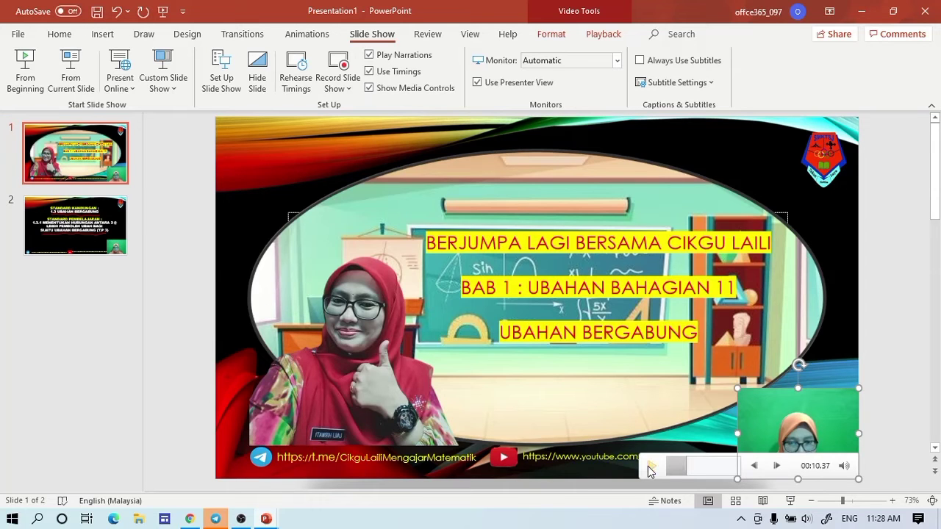
Step: Move slide 1's webcam clip to the top-left corner and adjust its size
left_click(706, 434)
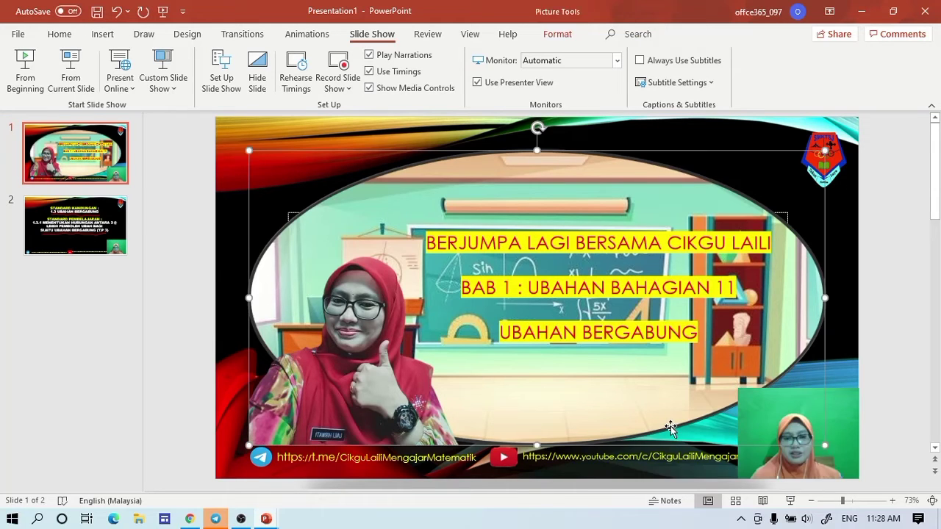
left_click(764, 395)
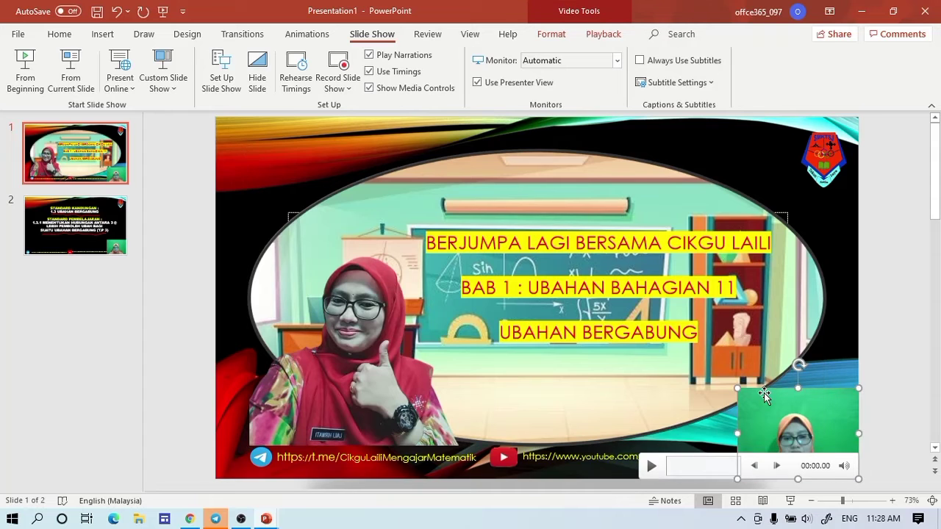
left_click_drag(765, 393, 255, 132)
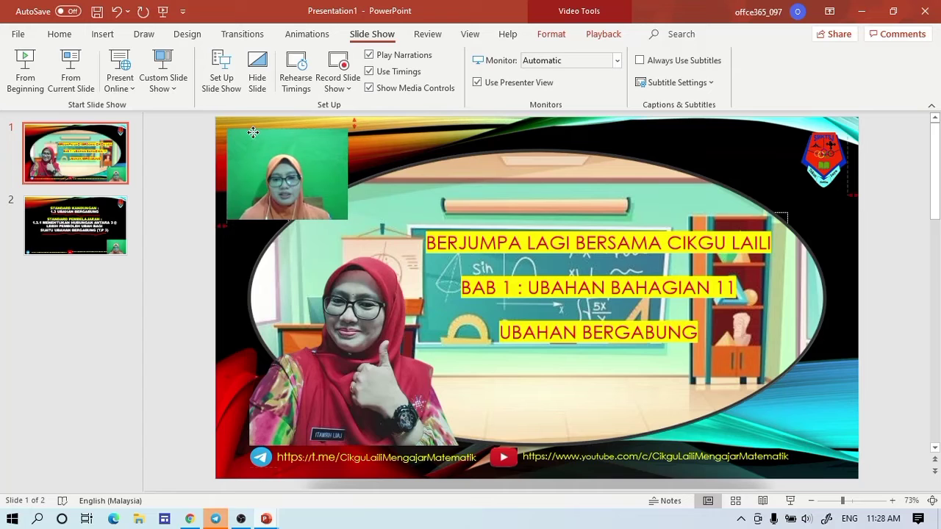
left_click_drag(254, 131, 255, 133)
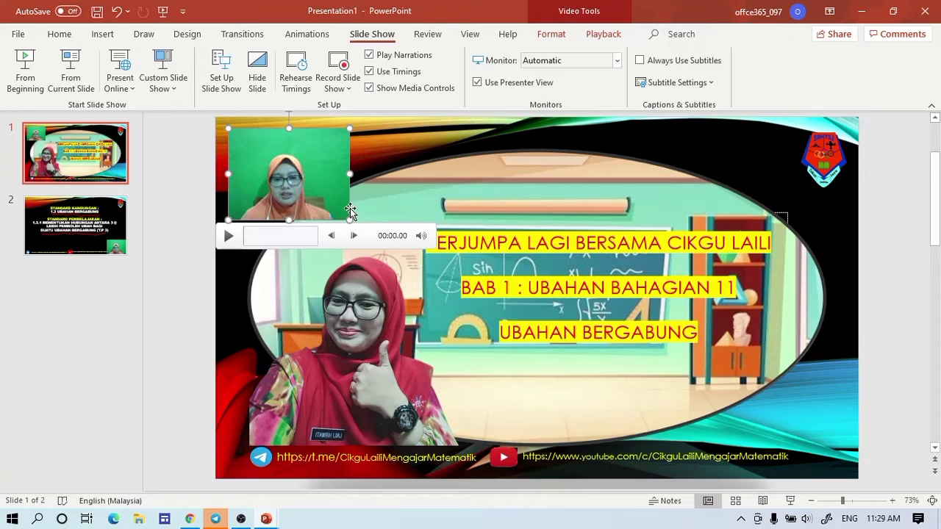
mouse_move(350, 219)
left_mouse_down()
mouse_move(362, 219)
mouse_move(347, 211)
left_mouse_up()
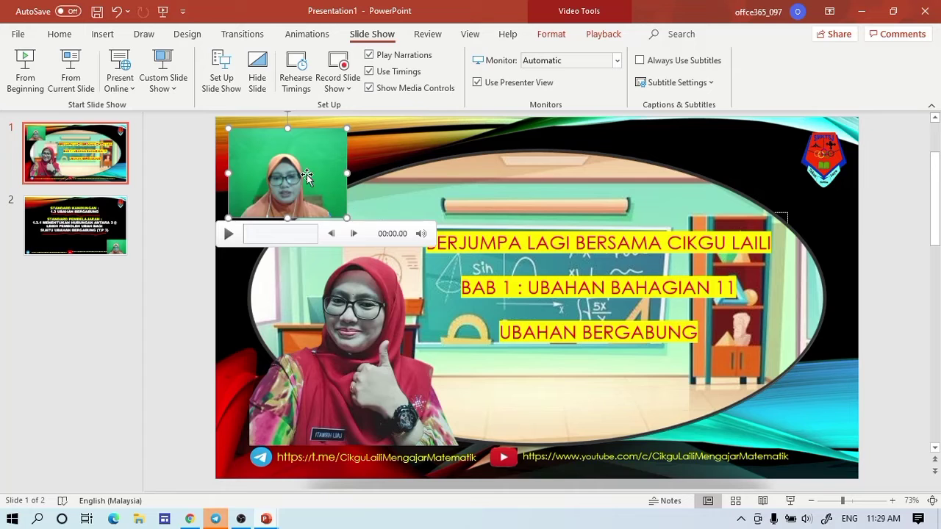
Step: Crop the right, left and top of slide 1's webcam clip to 4.24 × 5.3 cm
left_click(542, 36)
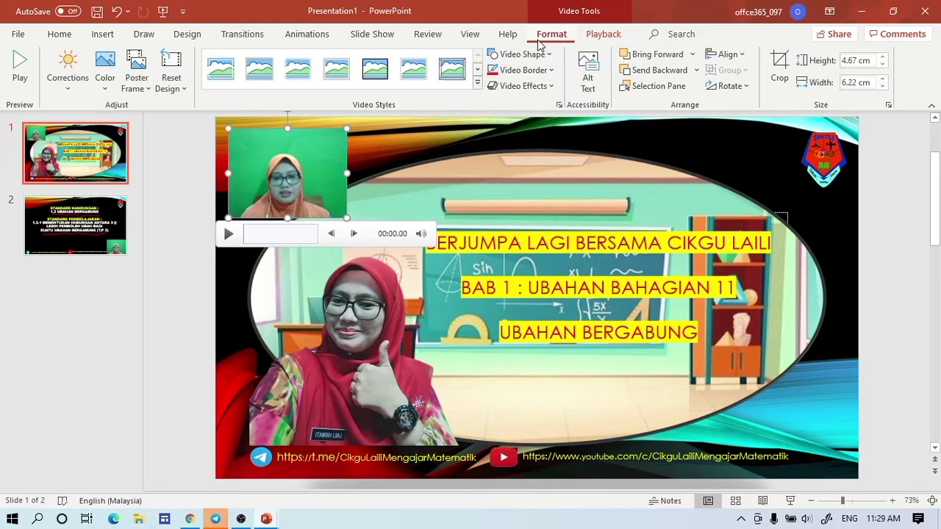
left_click(779, 64)
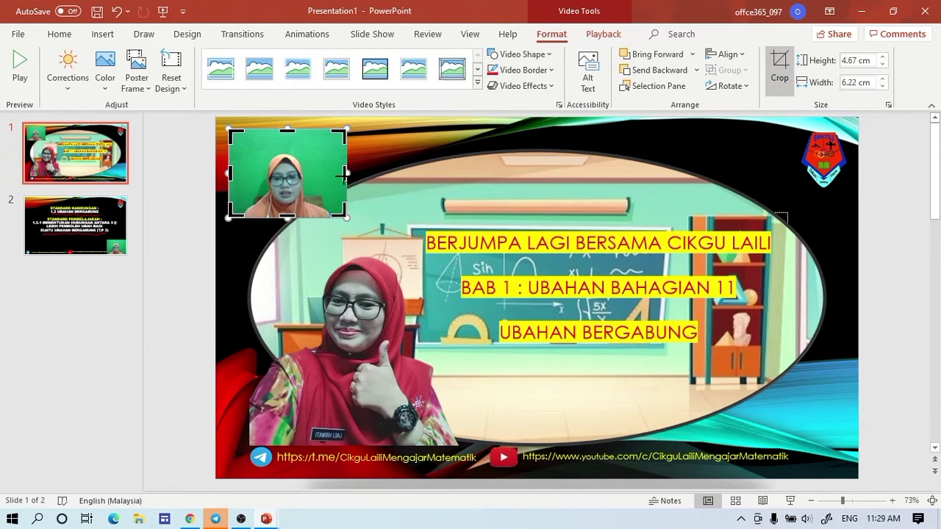
left_click_drag(346, 174, 336, 173)
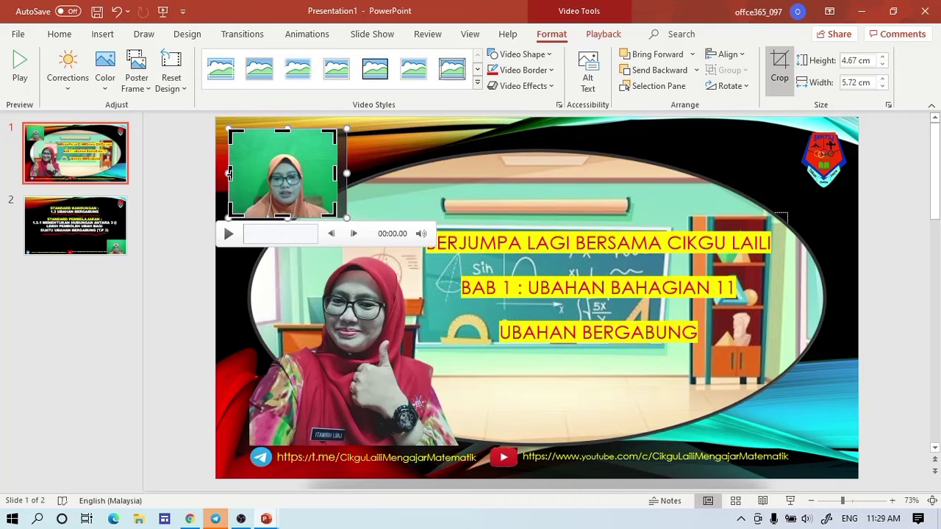
left_click_drag(230, 173, 237, 172)
left_click_drag(288, 130, 288, 137)
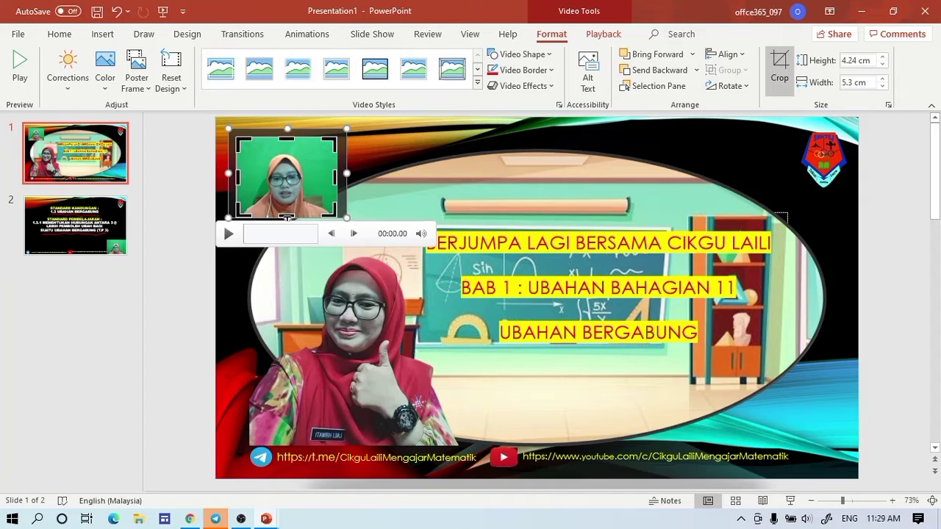
left_click(284, 269)
left_click(299, 197)
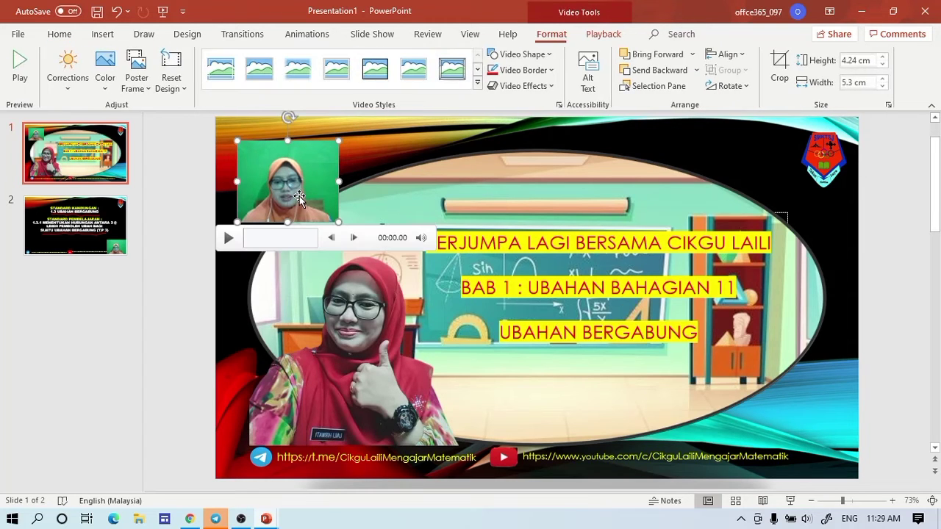
Step: Apply the oval video style to slide 1's webcam clip
left_click(516, 70)
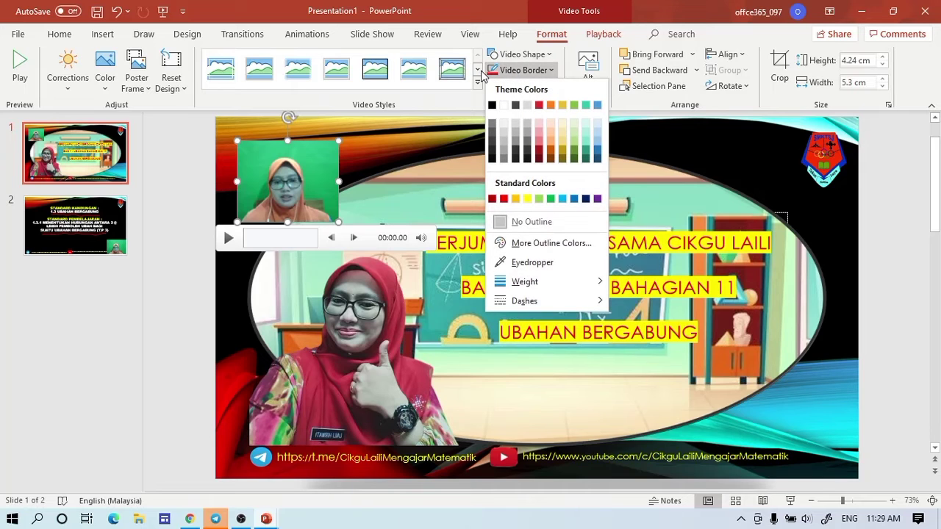
left_click(478, 74)
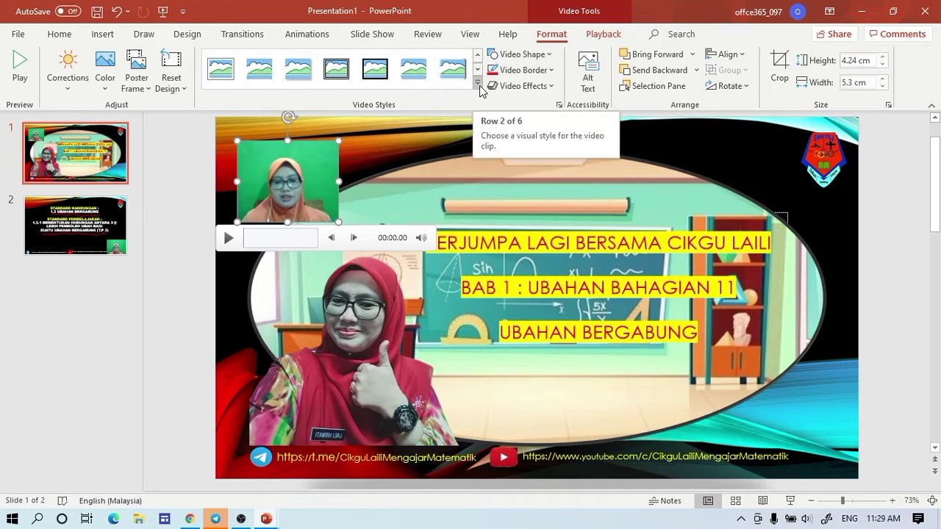
left_click(479, 84)
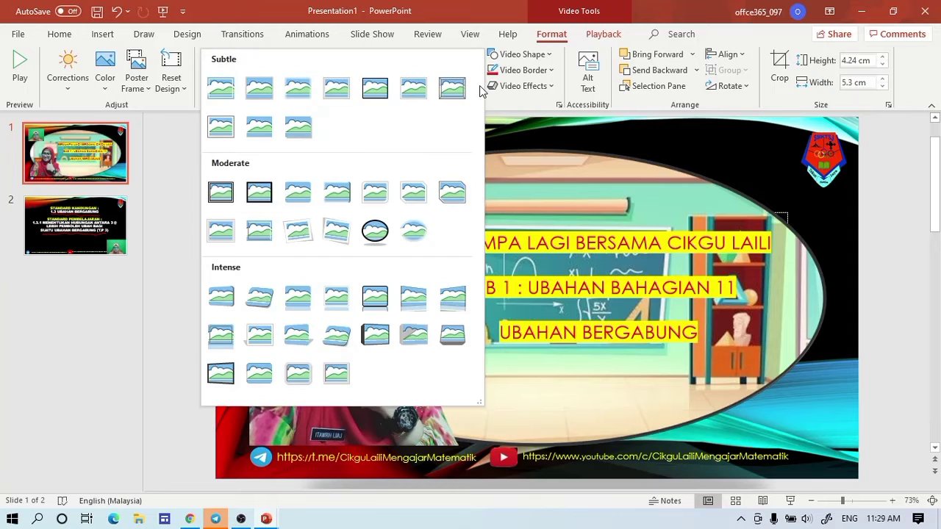
left_click(375, 230)
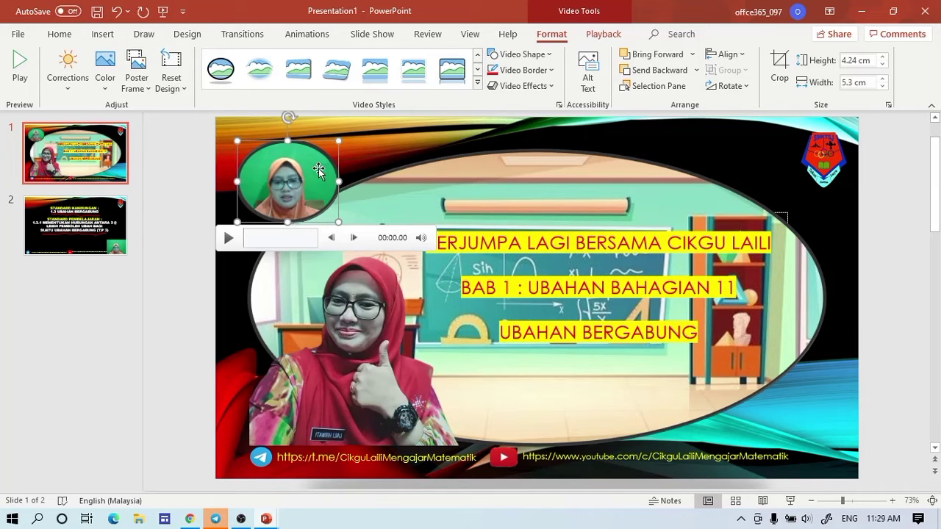
Step: Give the oval clip a red border, then change it to teal
left_click(515, 71)
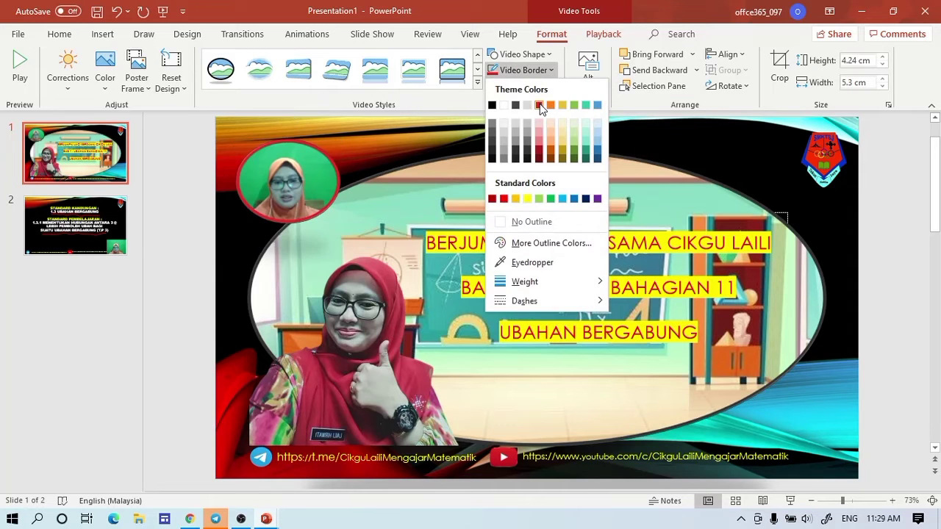
left_click(540, 105)
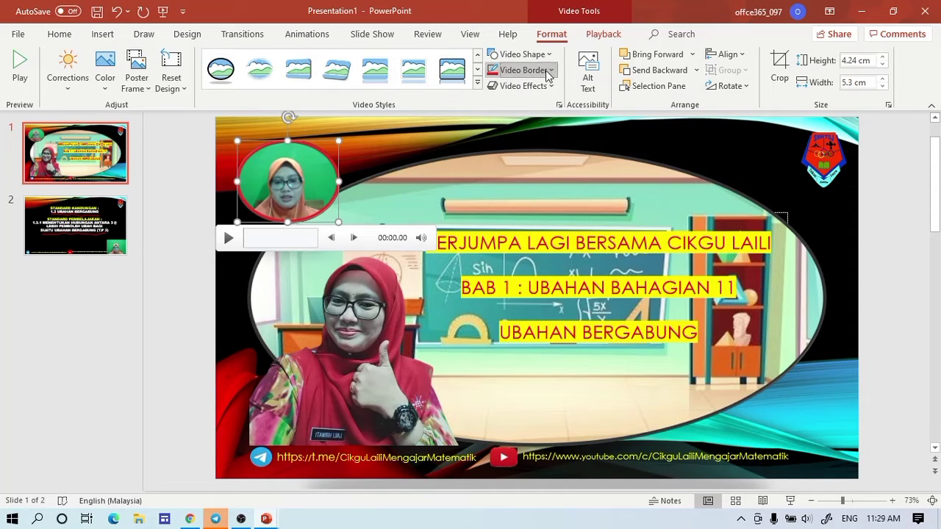
left_click(548, 72)
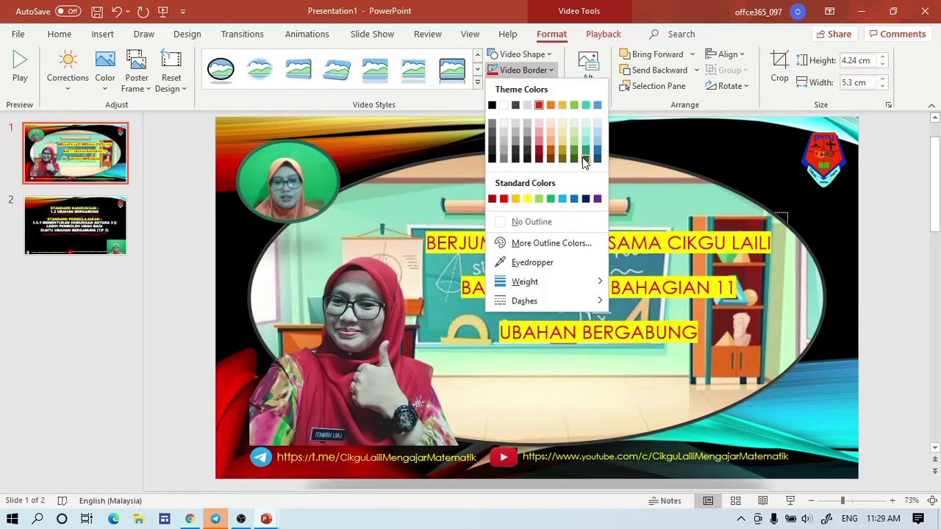
left_click(584, 158)
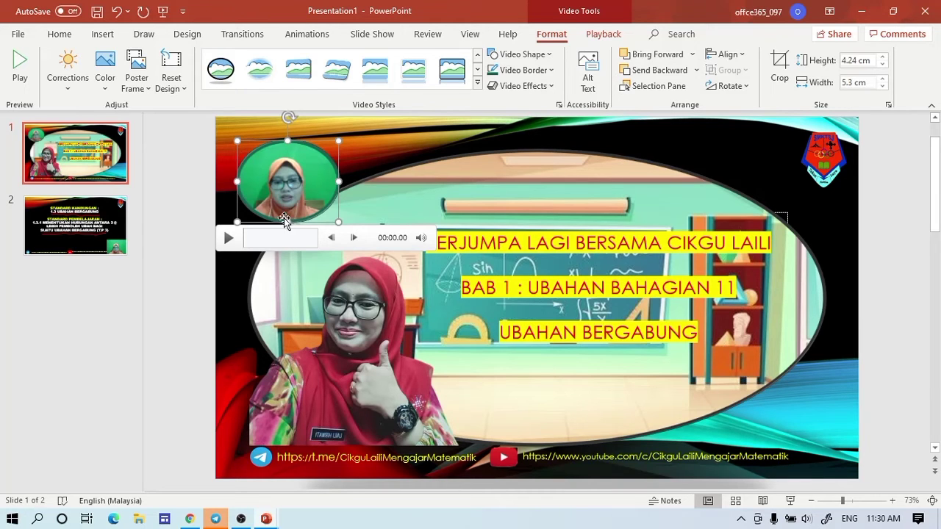
left_click(293, 280)
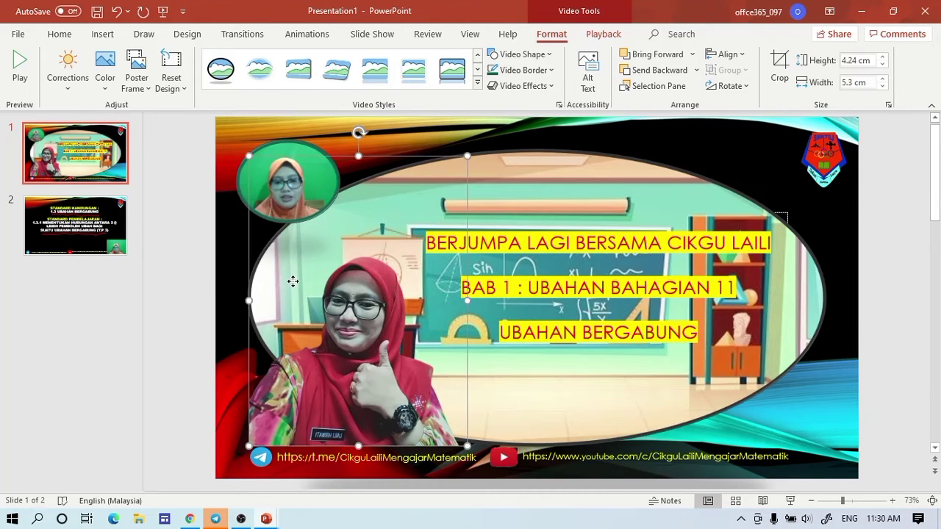
Step: Move slide 2's 4.76 × 6.35 cm webcam clip from bottom-right to bottom-left
left_click(236, 203)
left_click(119, 226)
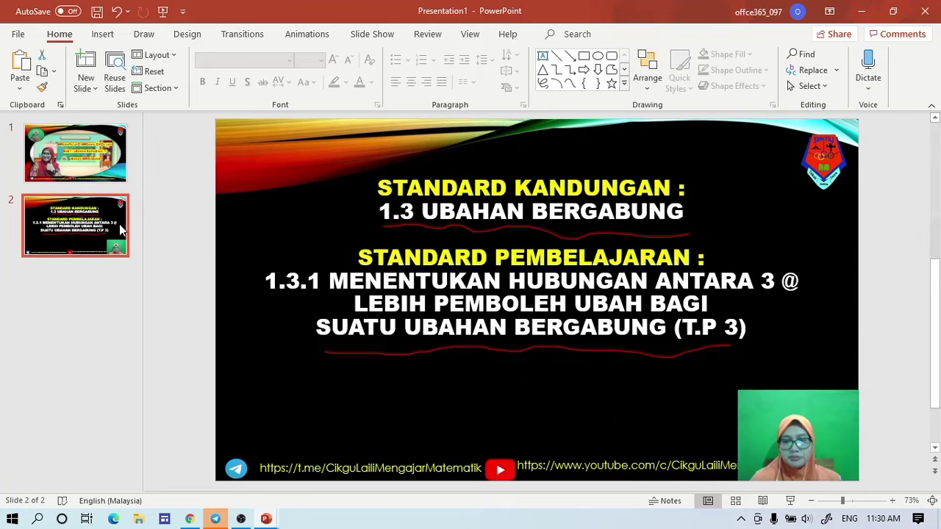
left_click(754, 430)
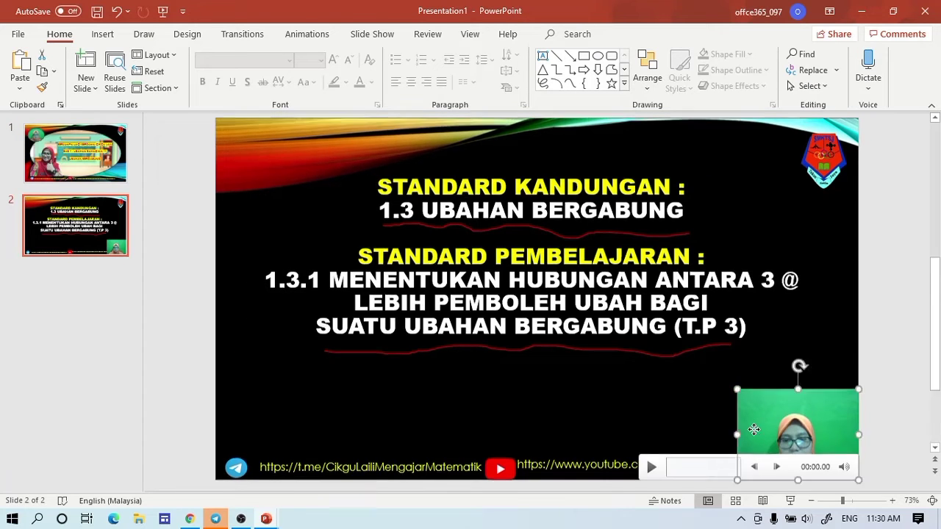
left_click_drag(753, 430, 240, 386)
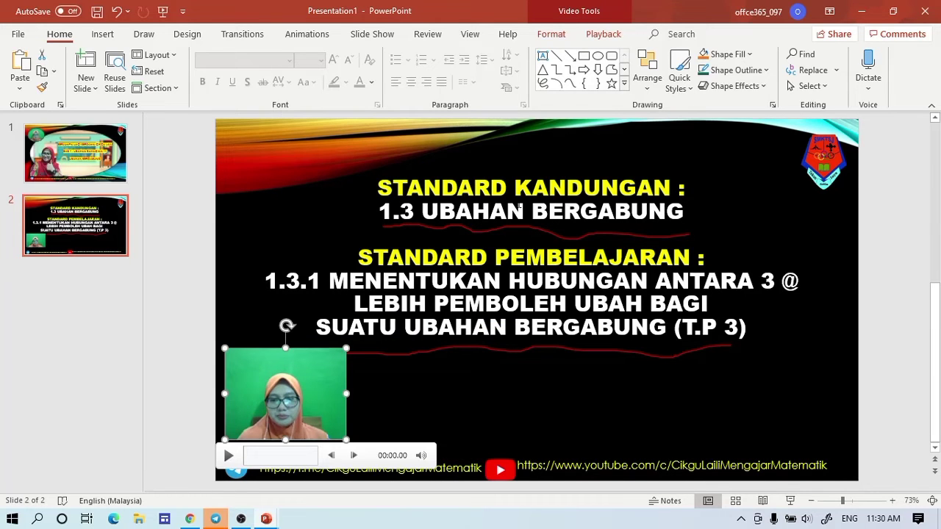
left_click(553, 35)
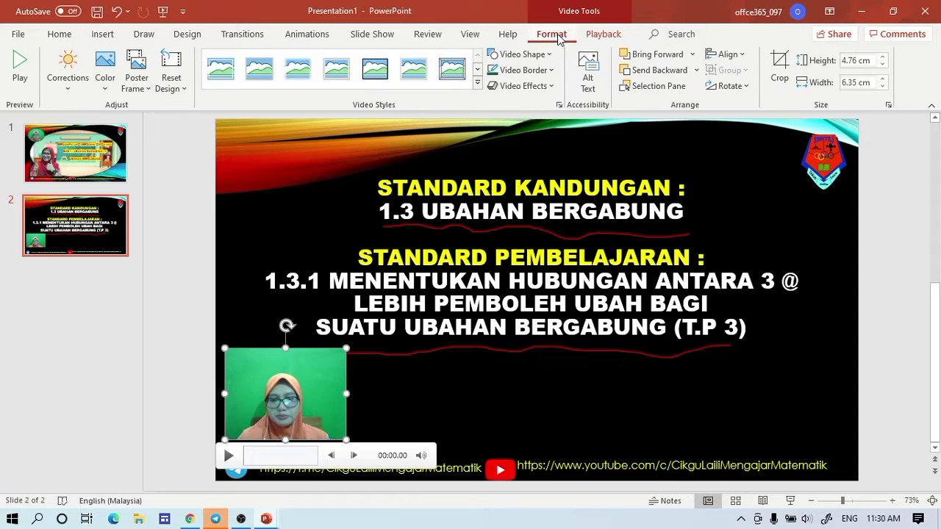
Step: Turn on Crop mode for slide 2's webcam clip, dismissing stray context menus
left_click(777, 74)
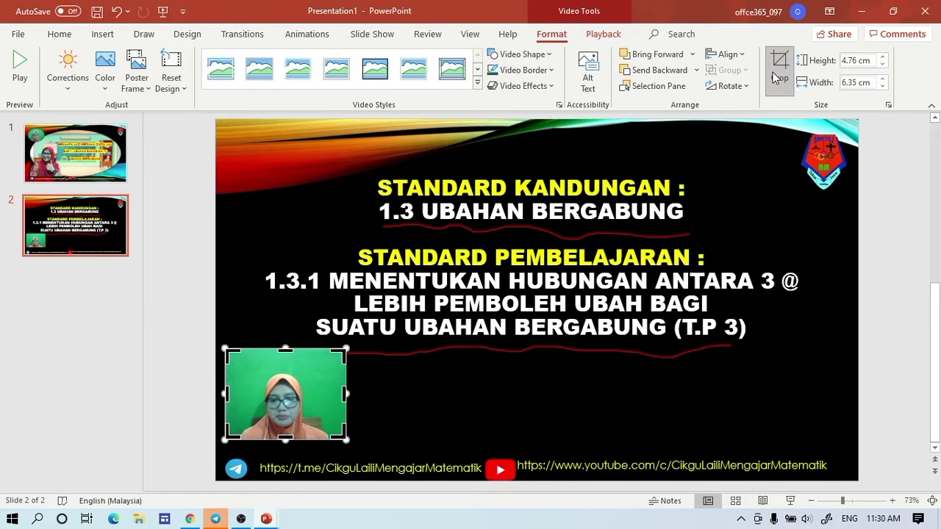
right_click(775, 78)
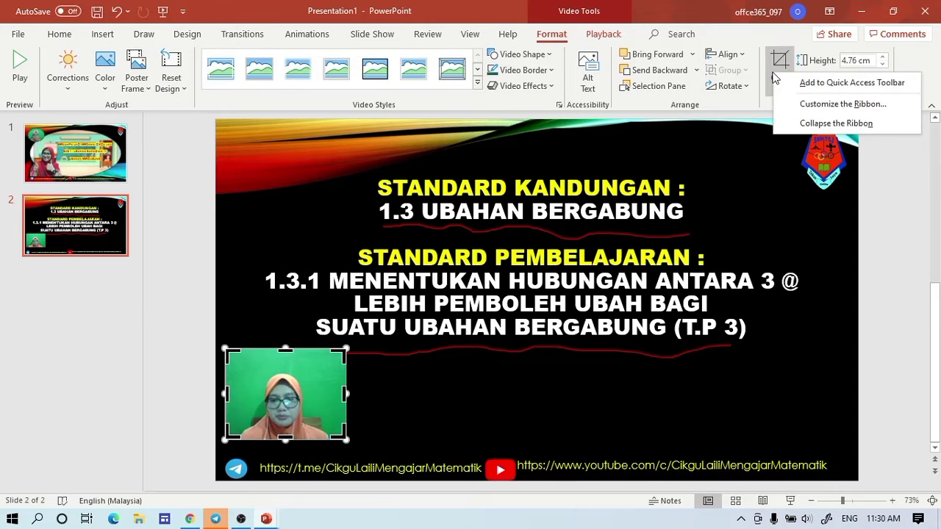
left_click(768, 69)
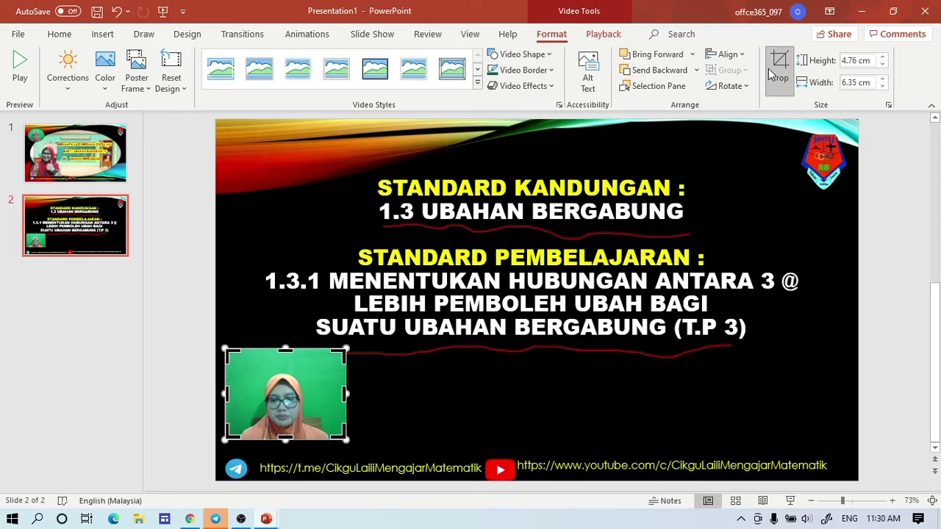
left_click(769, 74)
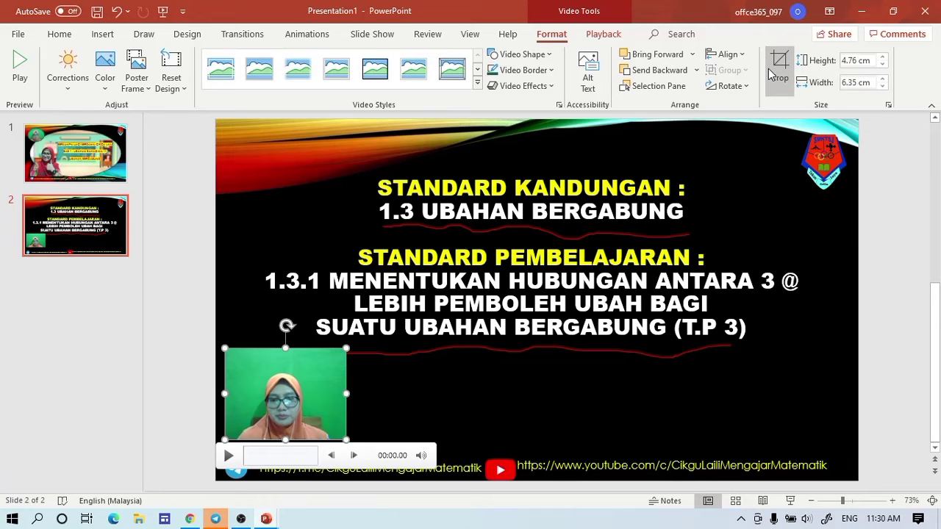
right_click(769, 71)
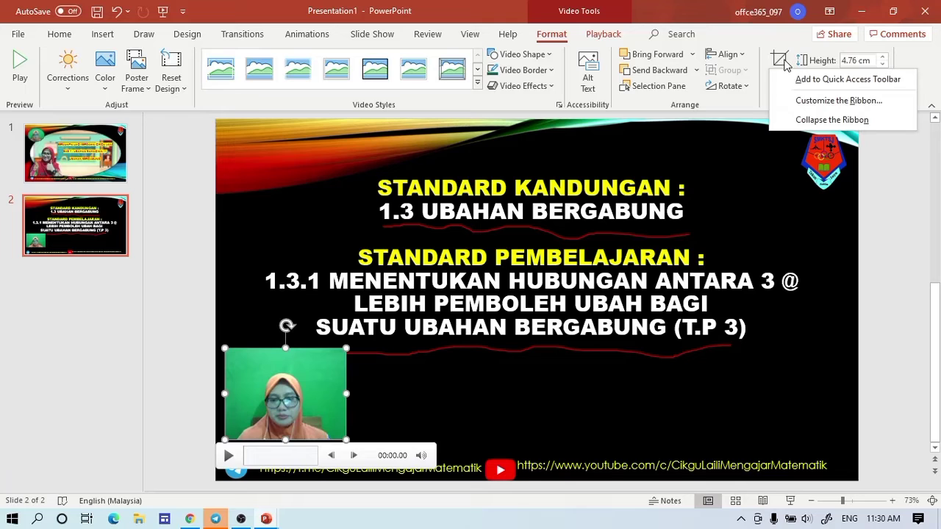
left_click(785, 65)
right_click(785, 65)
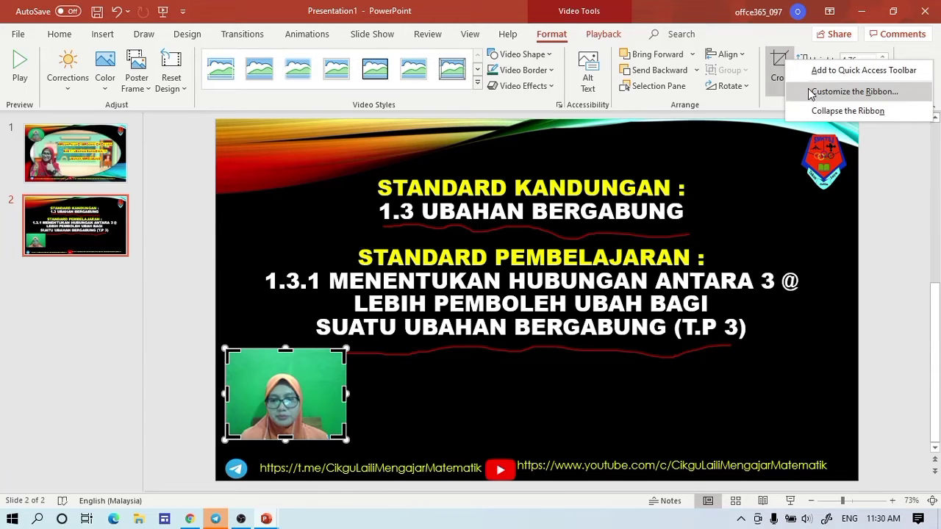
key("Escape")
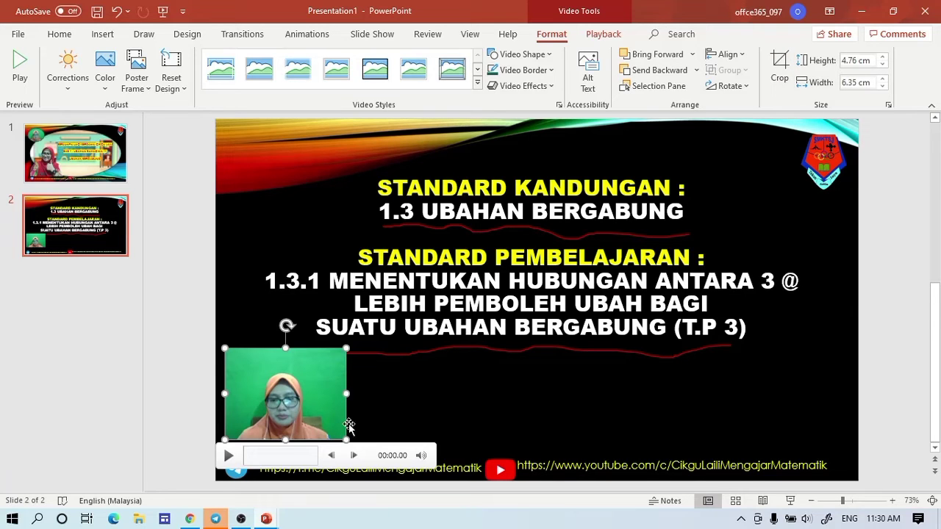
Step: Trim the clip's right, left and top edges to about 4.31 × 4.93 cm
left_click_drag(343, 393, 335, 395)
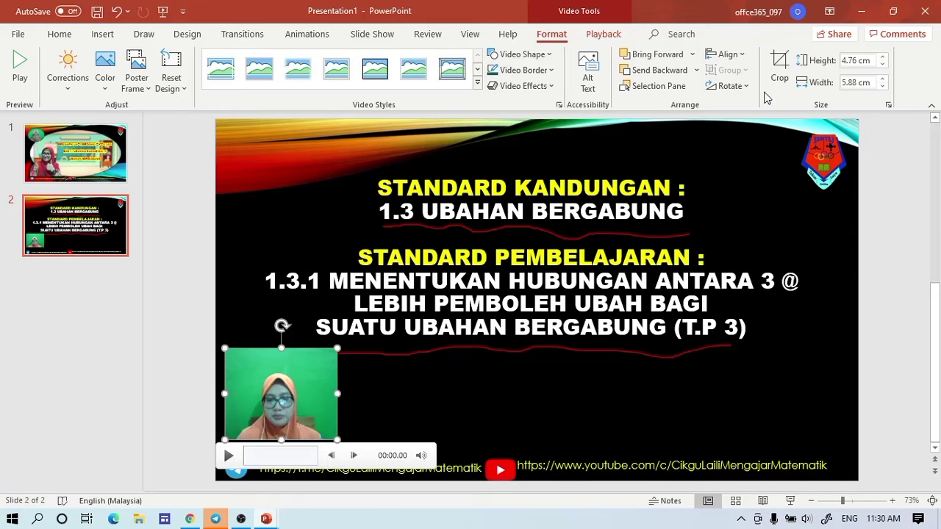
left_click(780, 65)
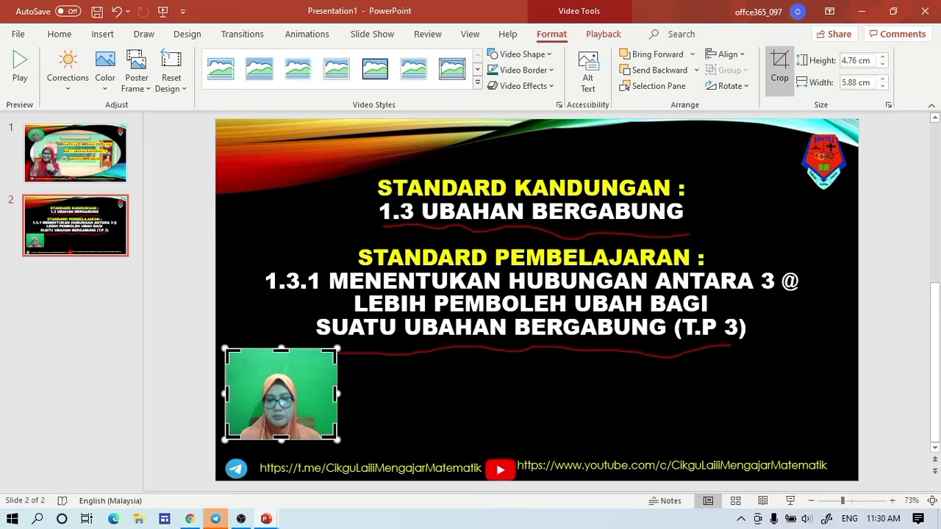
left_click_drag(335, 395, 325, 396)
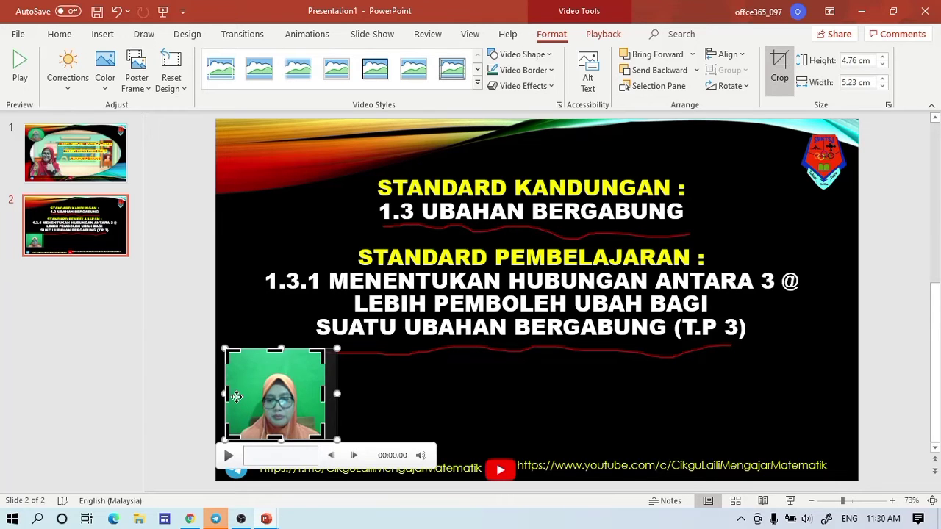
left_click_drag(226, 395, 232, 395)
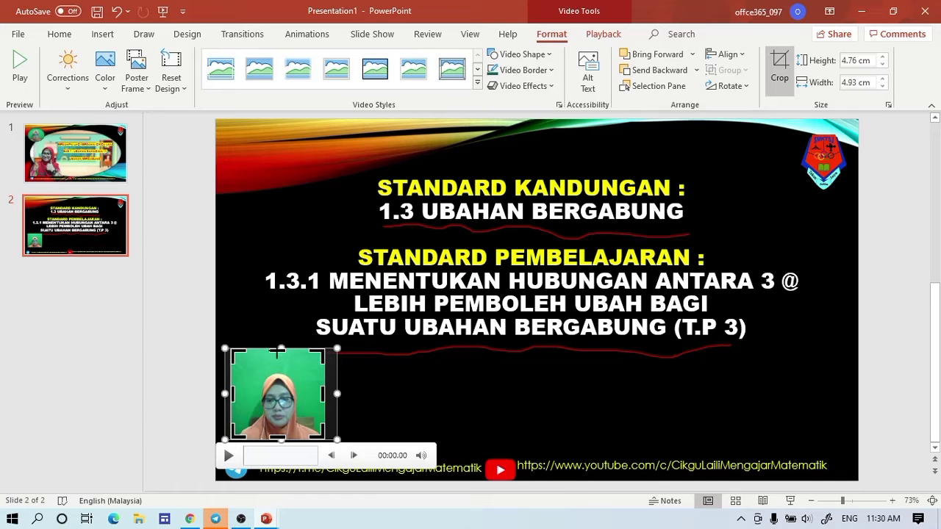
left_click_drag(277, 353, 277, 359)
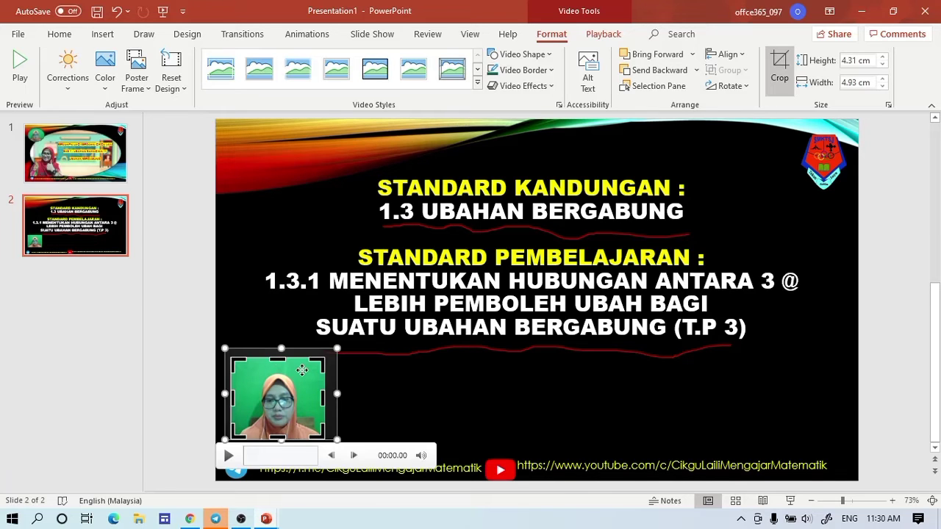
left_click(382, 397)
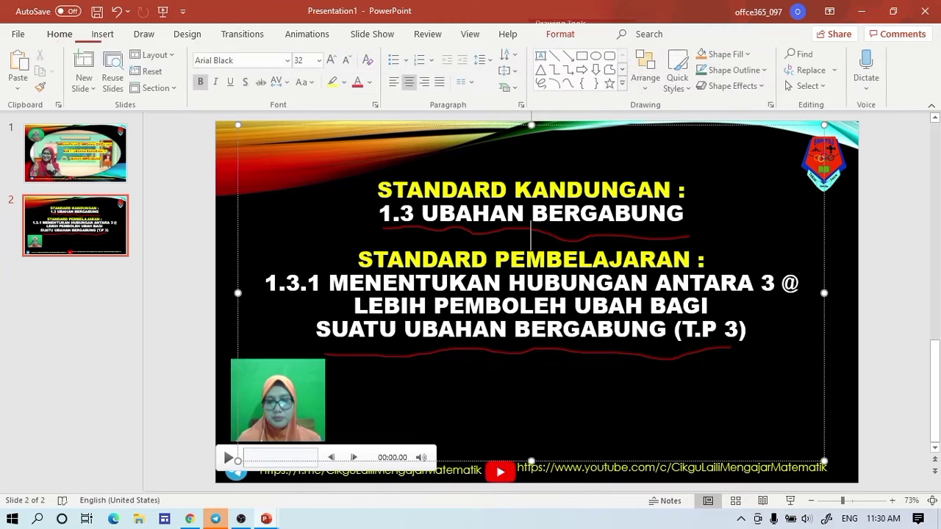
Step: Give slide 2's webcam clip the Moderate oval video style
left_click(313, 370)
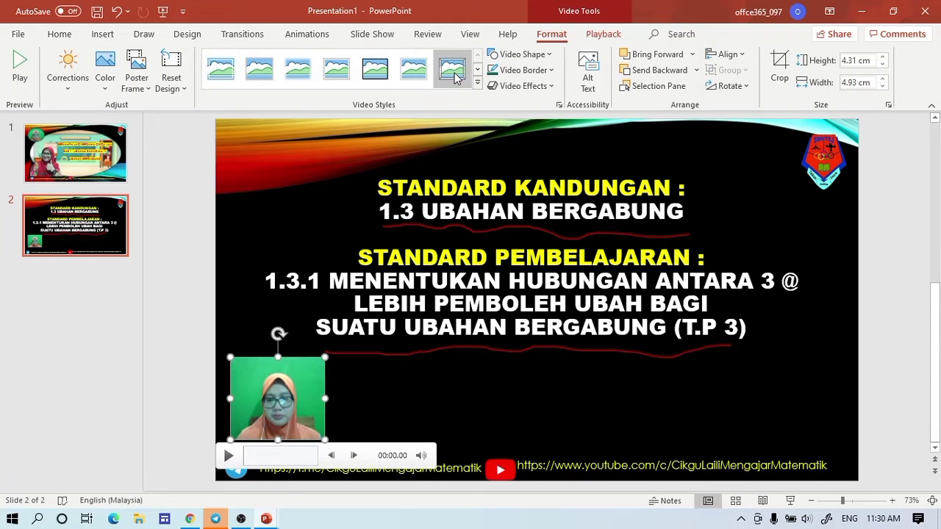
left_click(476, 71)
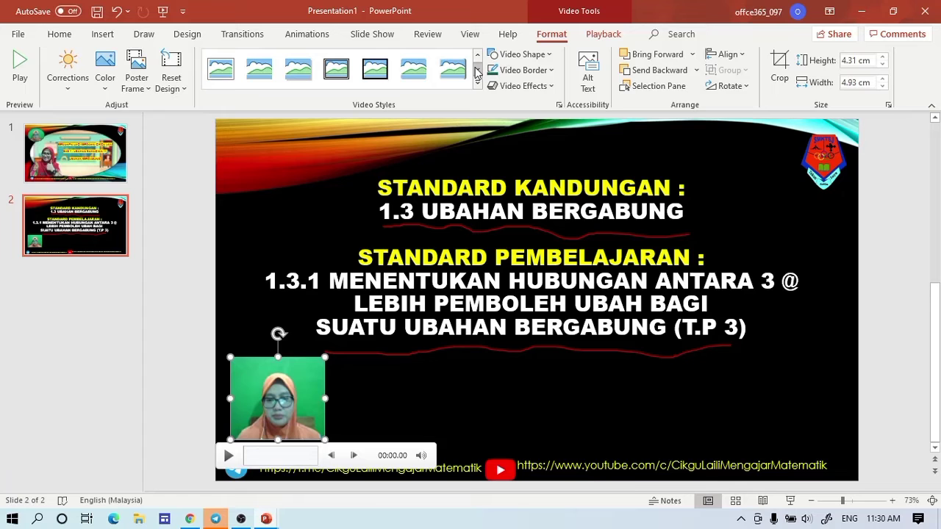
left_click(477, 81)
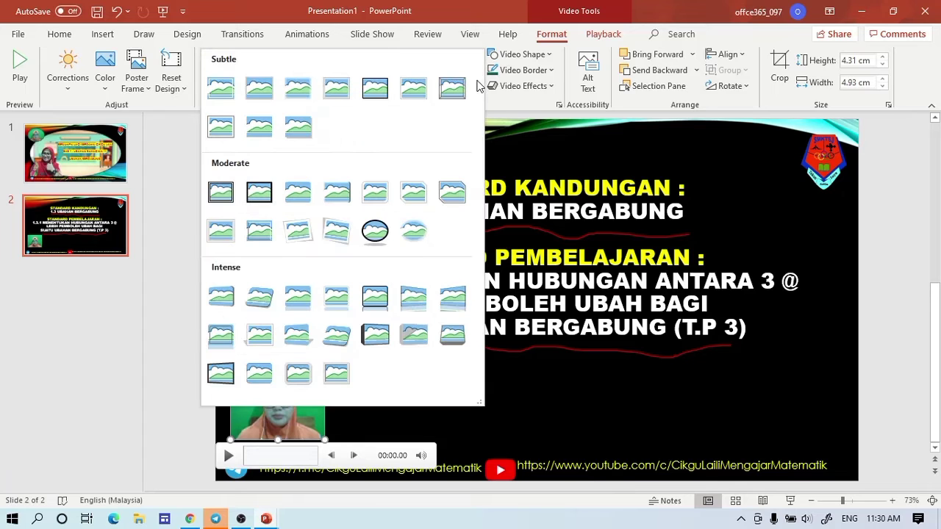
left_click(373, 232)
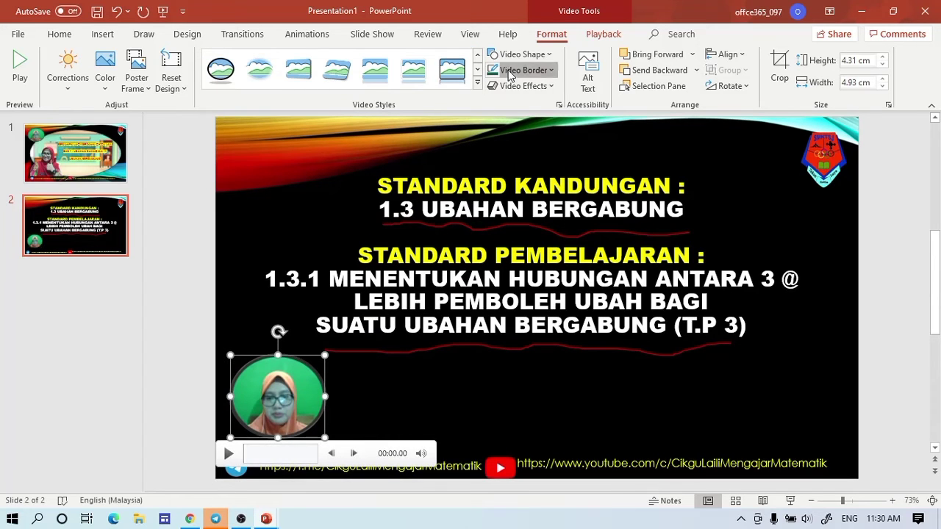
Step: Add a dark green border to the oval clip, then return to slide 1
left_click(508, 70)
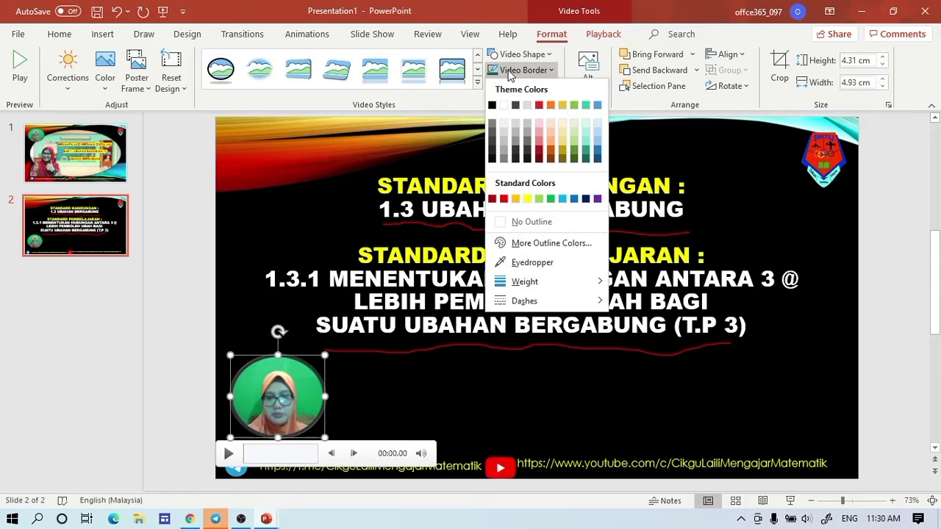
left_click(588, 156)
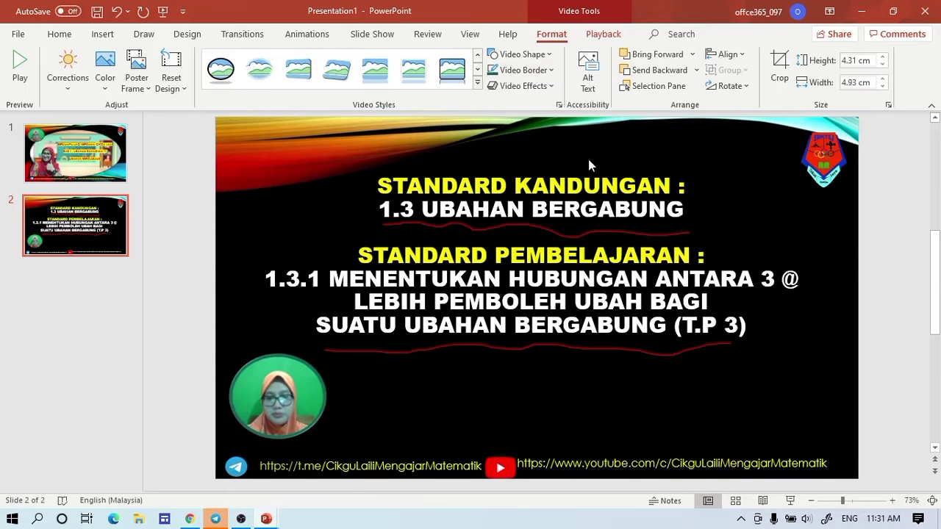
left_click(547, 414)
left_click(86, 150)
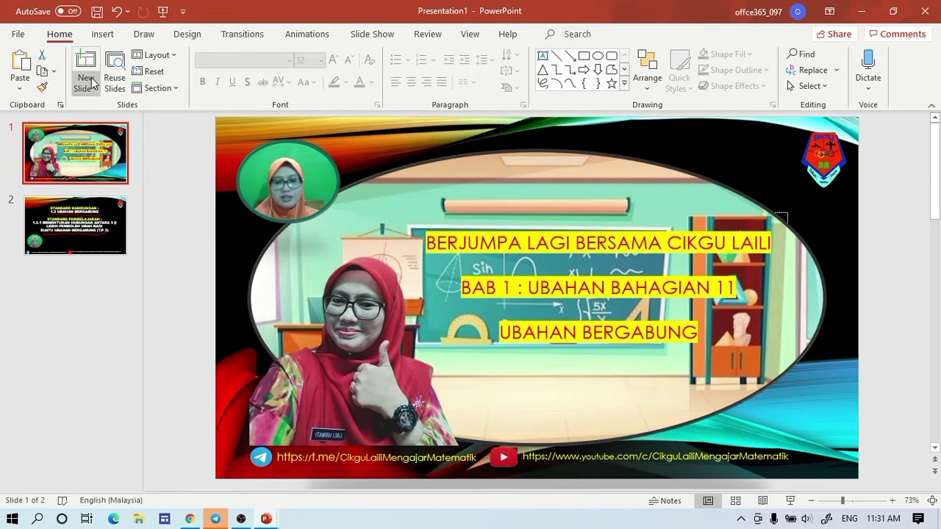
Step: Save the presentation as 'tutorial PP' in MPEG-4 Video format in the Videos folder
left_click(19, 36)
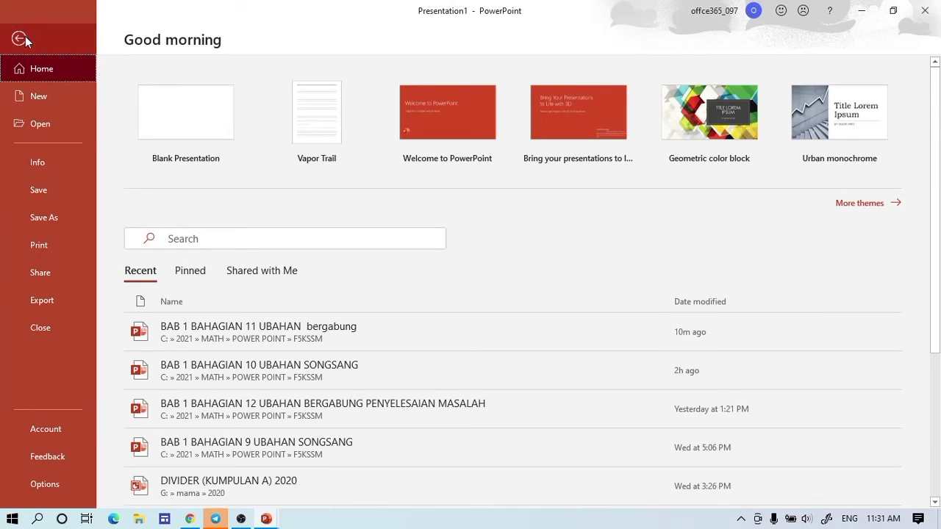
left_click(66, 228)
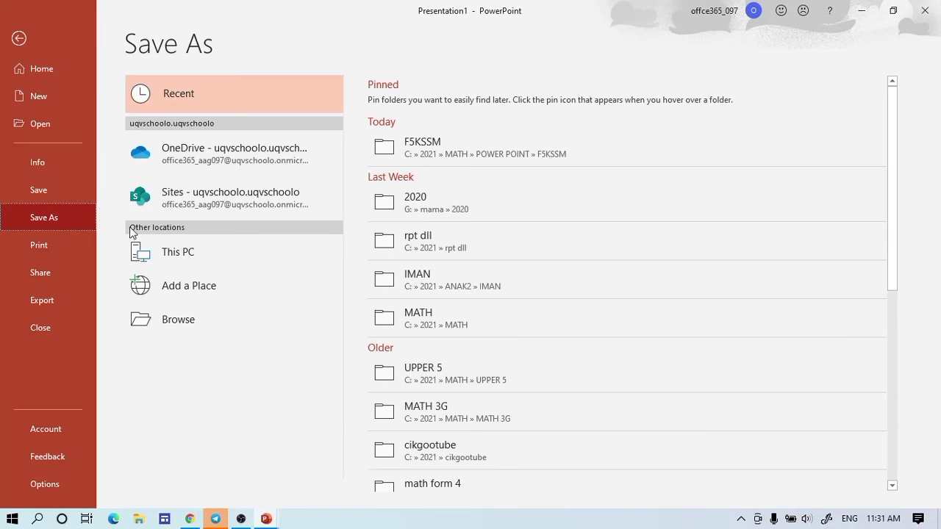
left_click(190, 314)
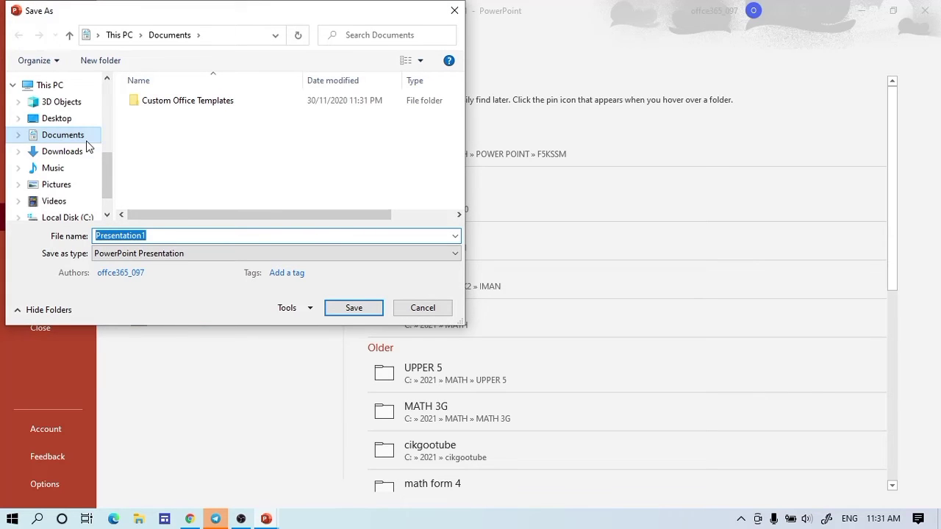
left_click(88, 219)
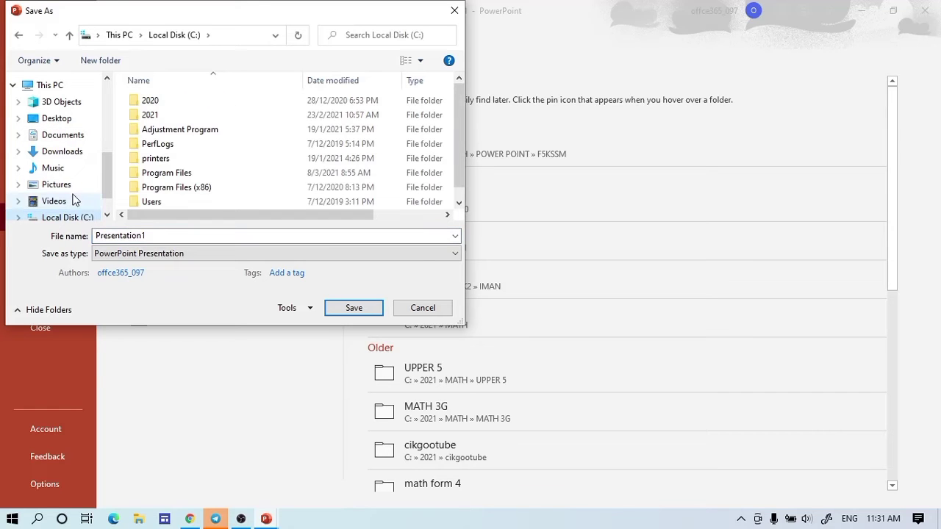
left_click(73, 202)
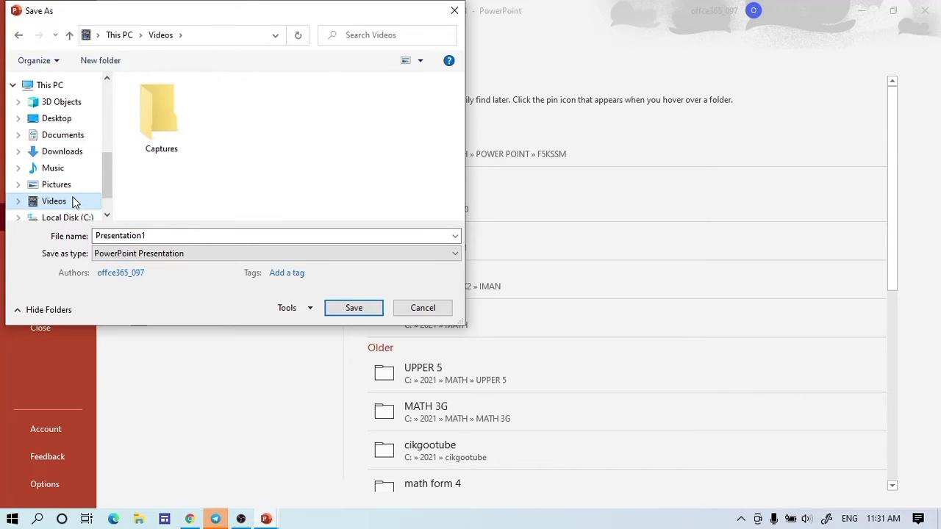
double_click(163, 235)
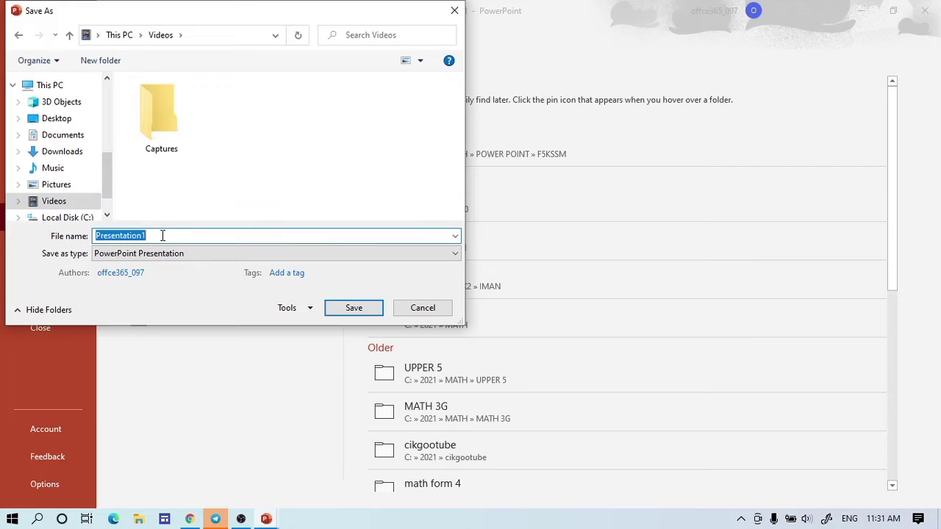
type("tutorial PP")
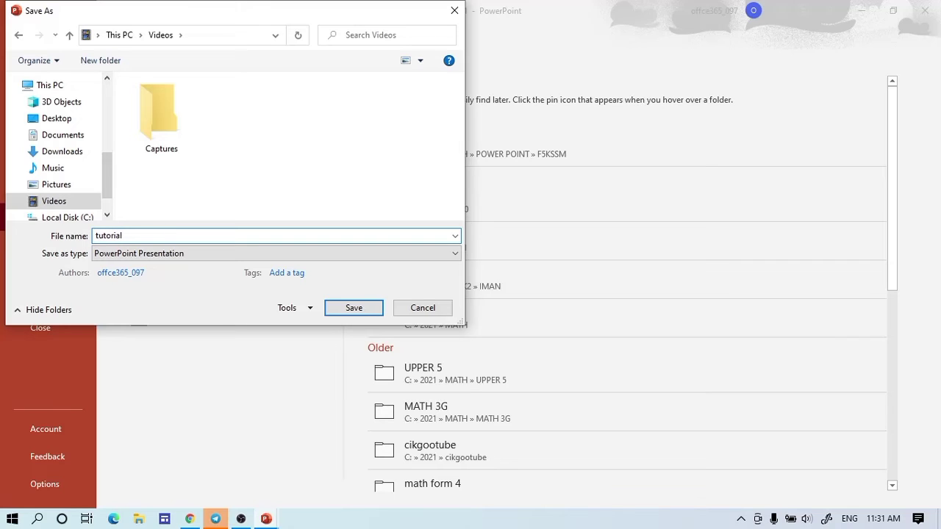
left_click(242, 252)
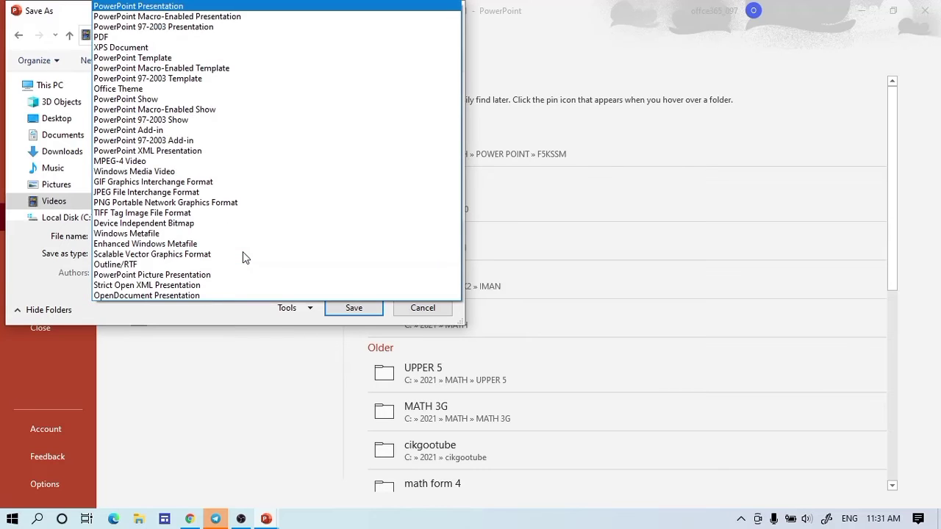
left_click(157, 159)
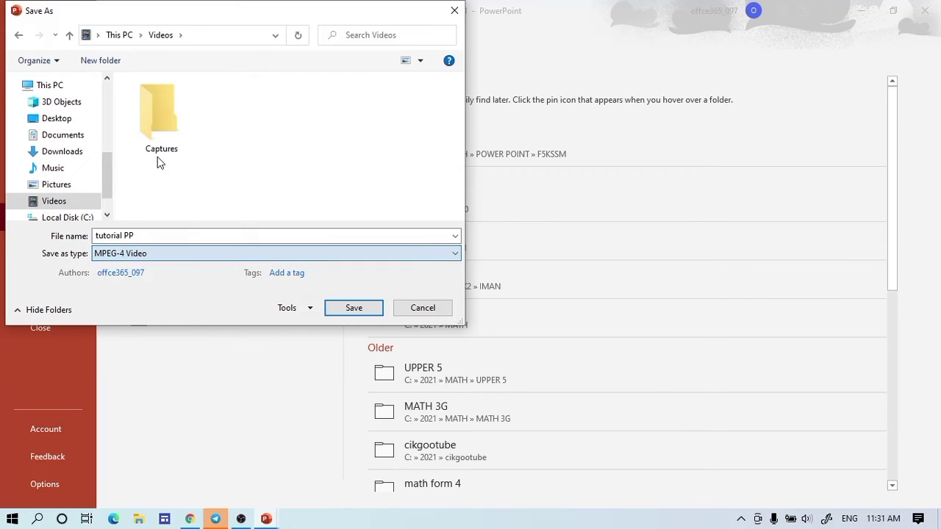
left_click(353, 308)
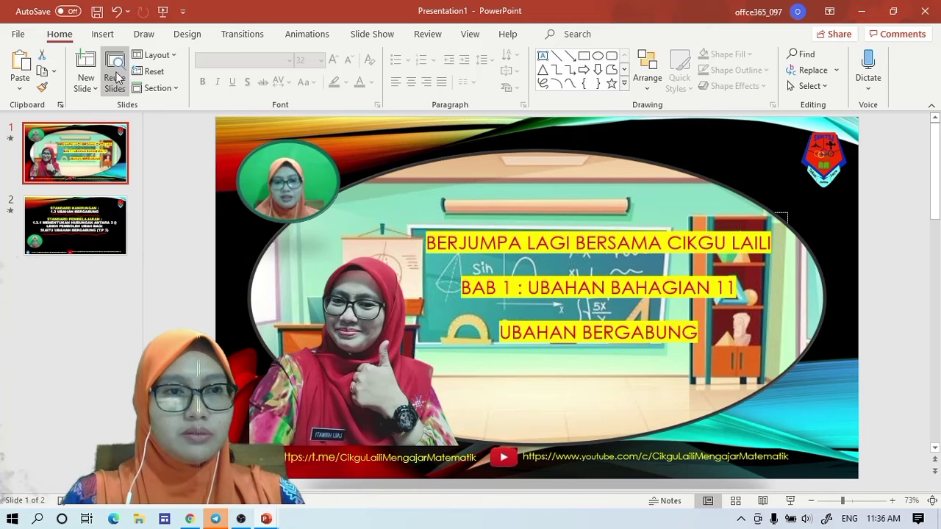
left_click(926, 19)
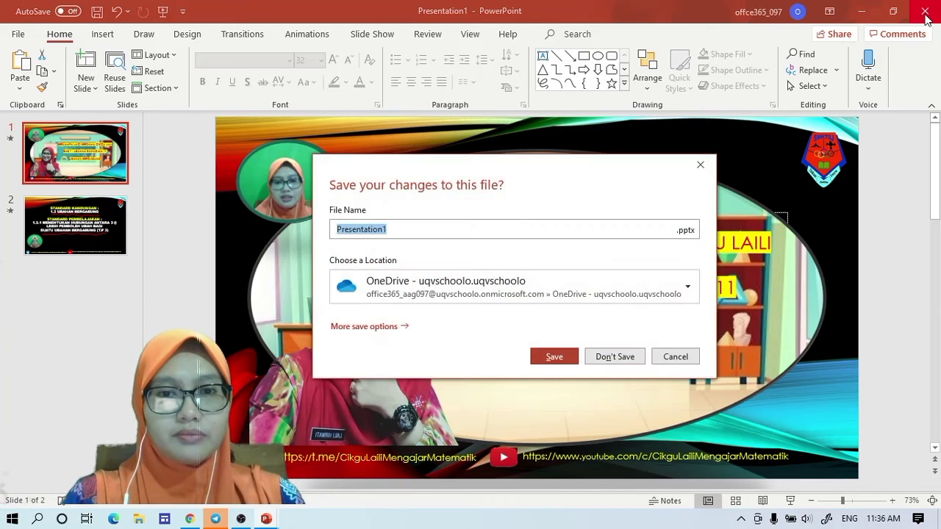
left_click(670, 359)
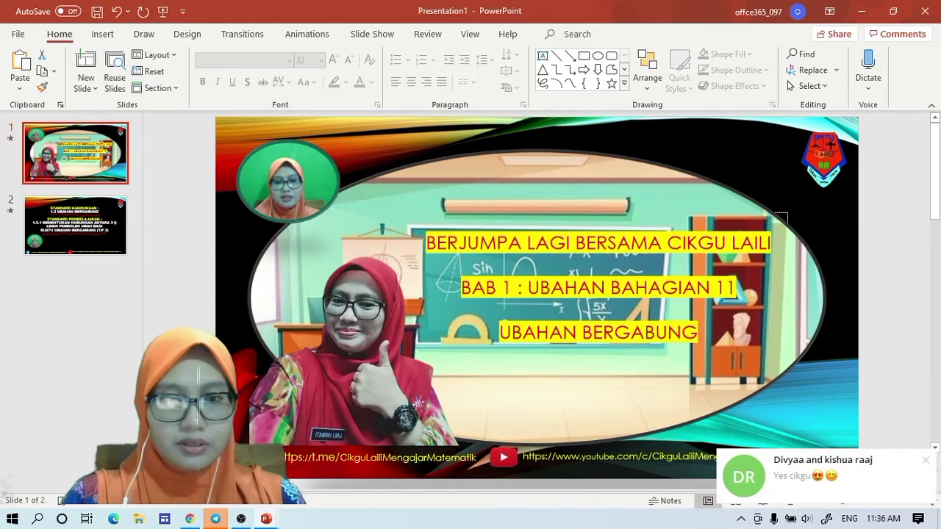
Step: Open the exported tutorial PP video from the Videos folder in File Explorer
left_click(139, 519)
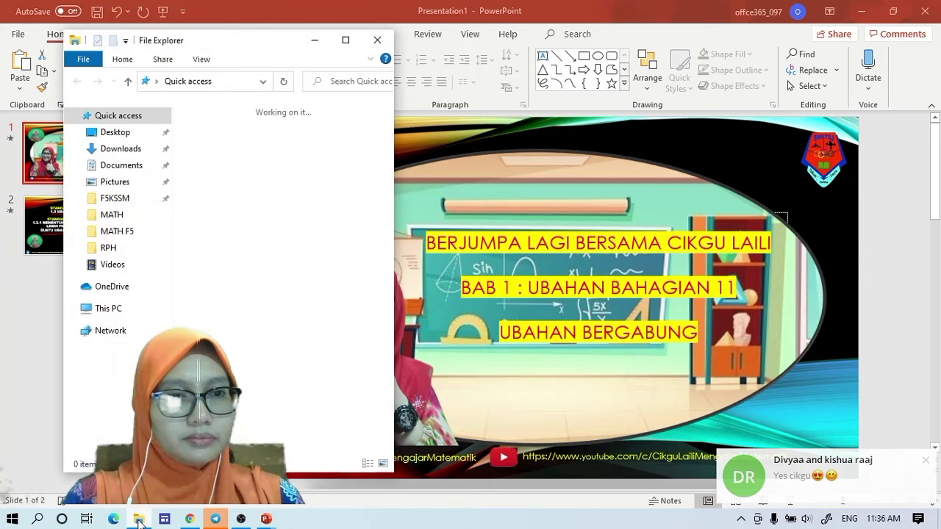
left_click(129, 267)
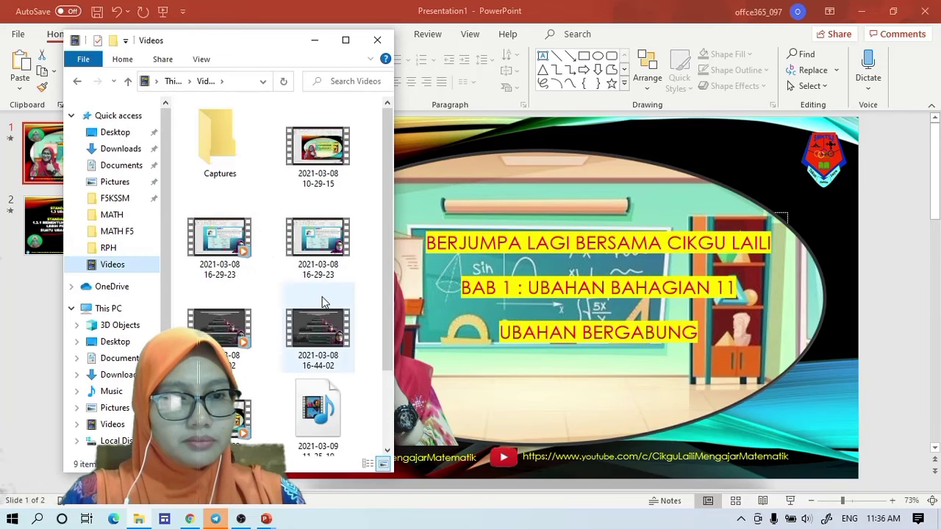
left_click(389, 435)
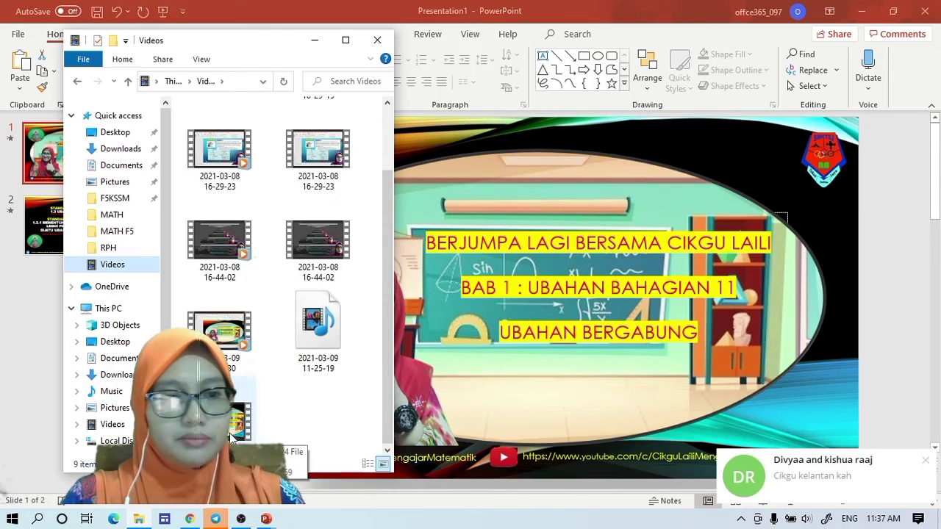
left_click(234, 437)
double_click(234, 438)
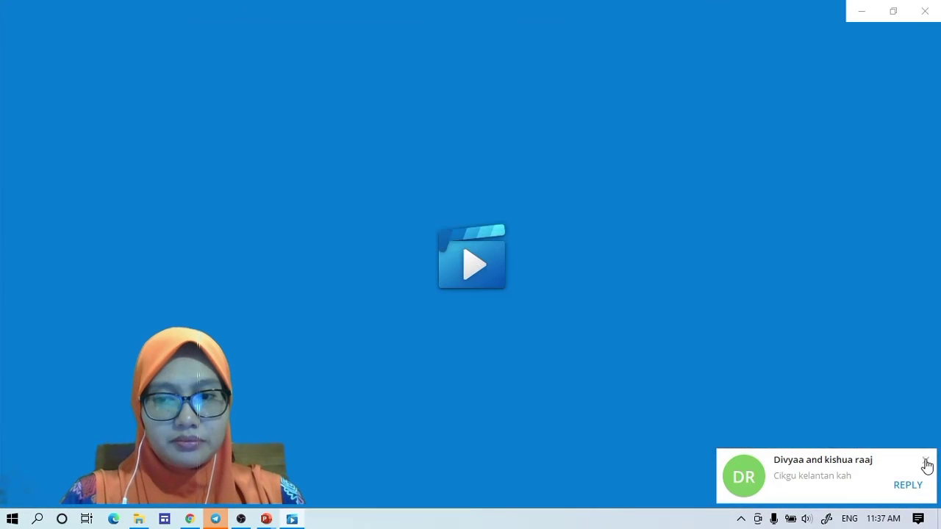
Step: Dismiss the notification, watch tutorial PP through to the end, then close Movies & TV
left_click(925, 462)
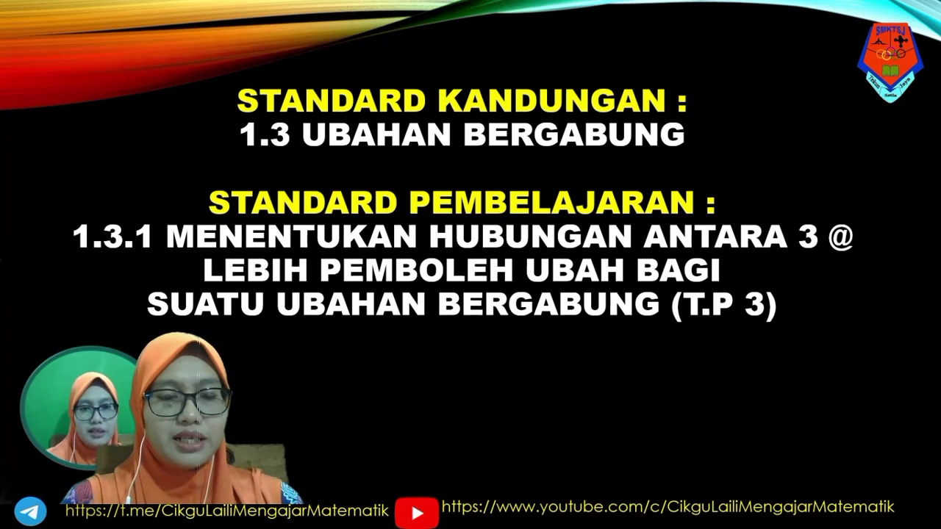
mouse_move(244, 156)
left_mouse_down()
mouse_move(457, 157)
mouse_move(547, 172)
mouse_move(692, 169)
left_mouse_up()
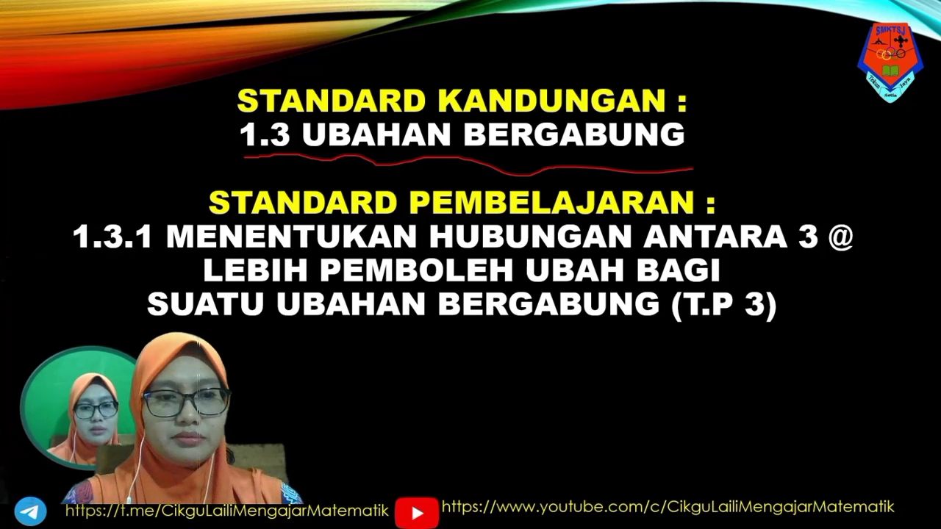
mouse_move(307, 340)
left_mouse_down()
mouse_move(466, 334)
mouse_move(674, 347)
mouse_move(755, 331)
left_mouse_up()
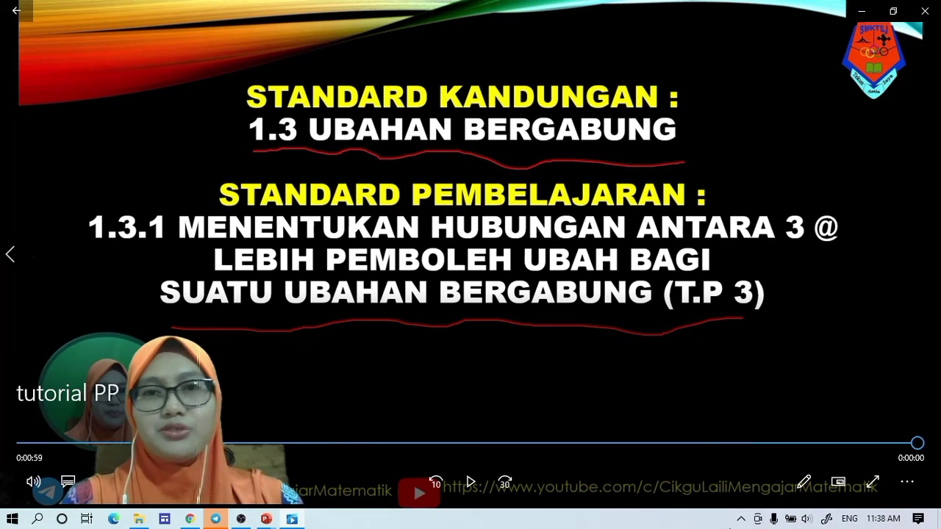
left_click(928, 16)
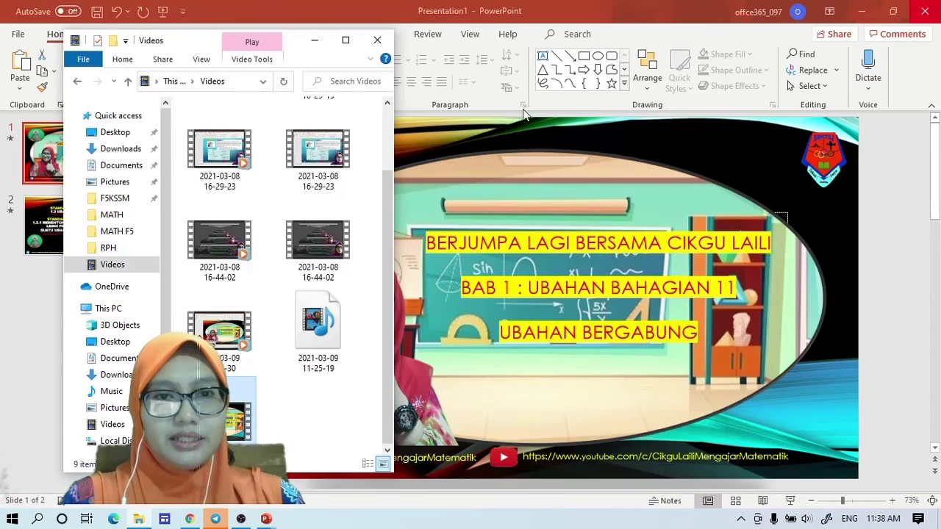
Step: Close File Explorer and the class chat notification, then bring OBS Studio forward
left_click(378, 41)
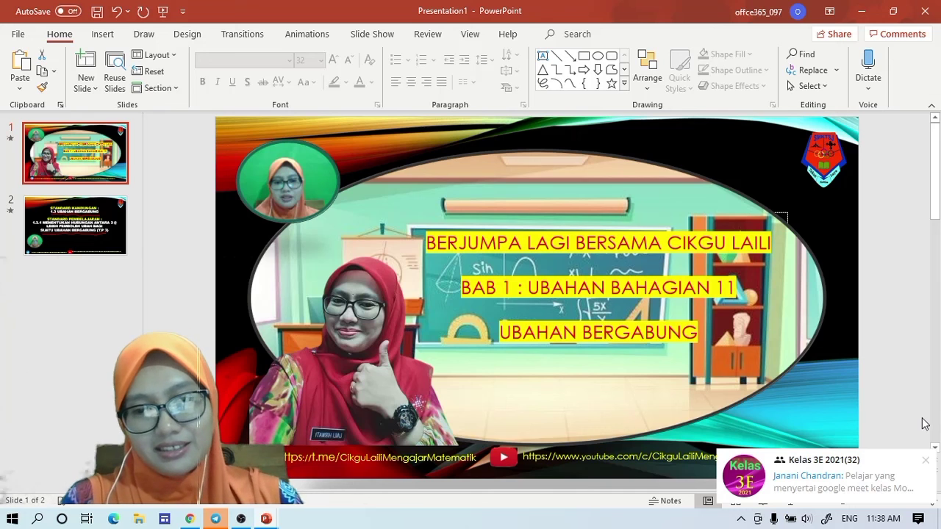
left_click(925, 461)
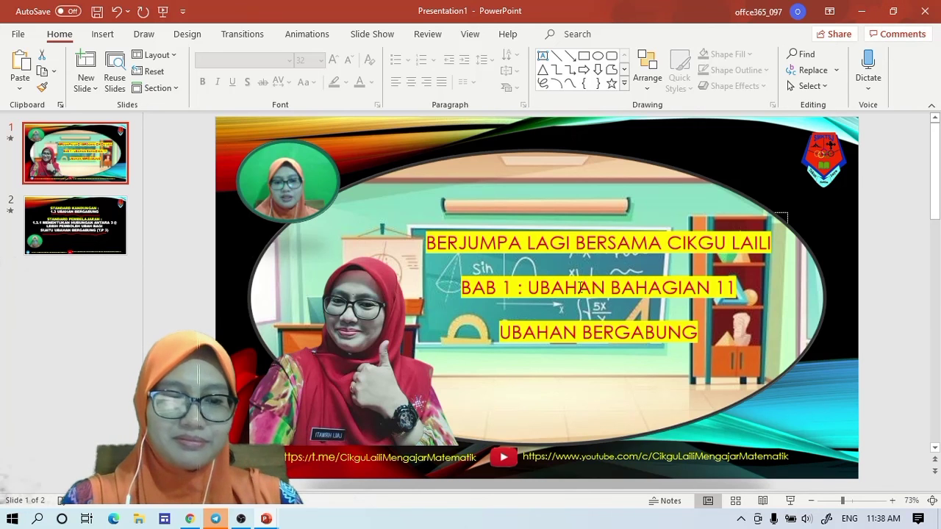
left_click(240, 519)
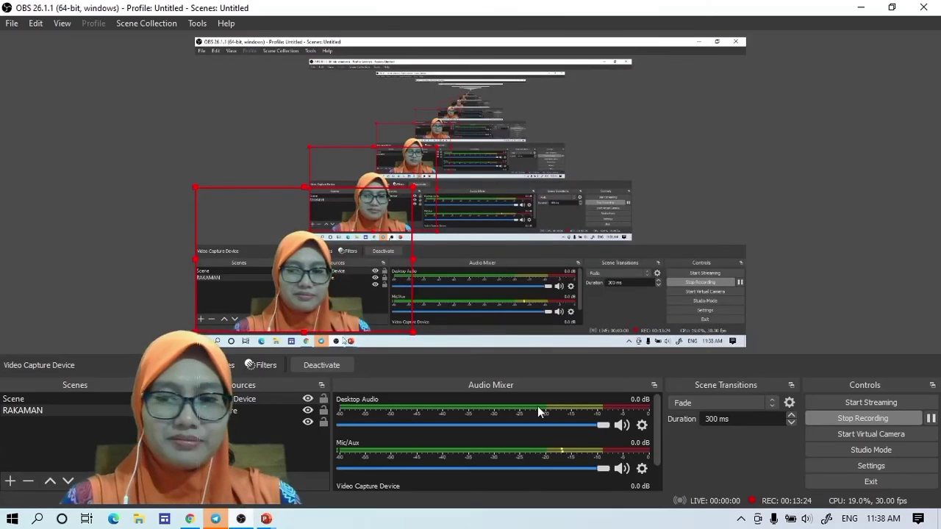